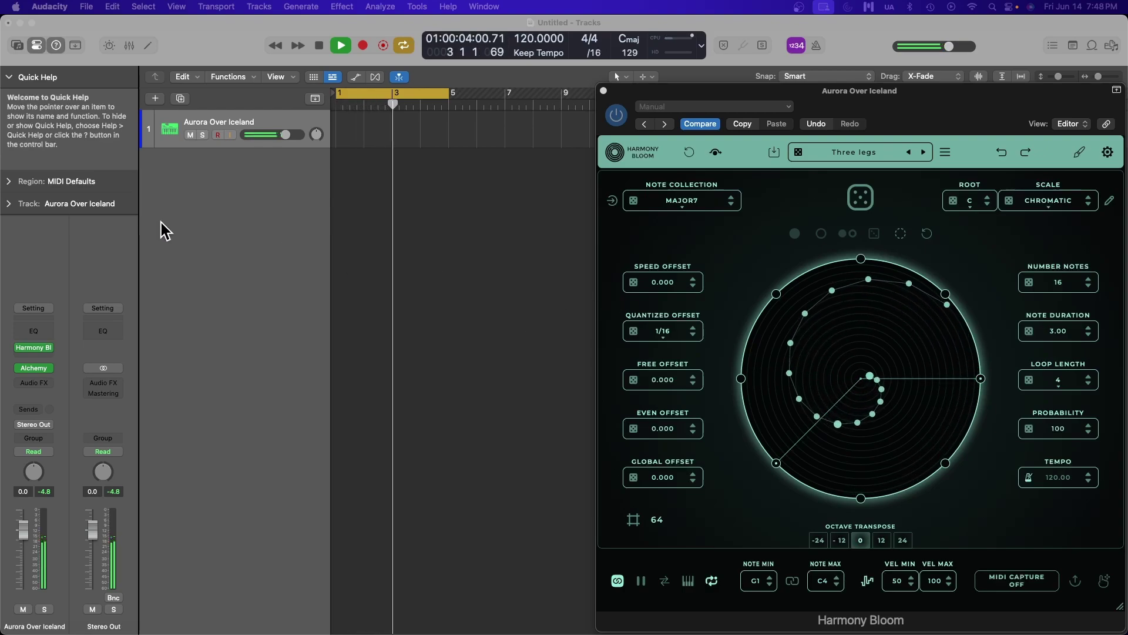
left_click(8, 204)
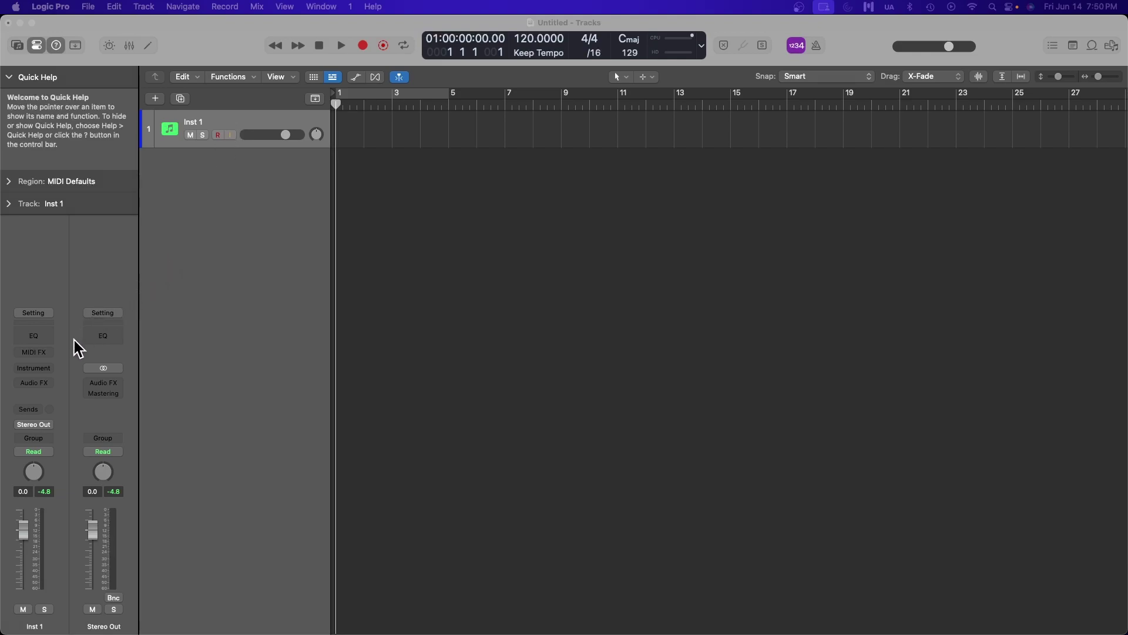
- Insert the Harmony Bloom Audio Unit as a MIDI effect on the Inst 1 track and move its window clear of the tracks
left_click(49, 354)
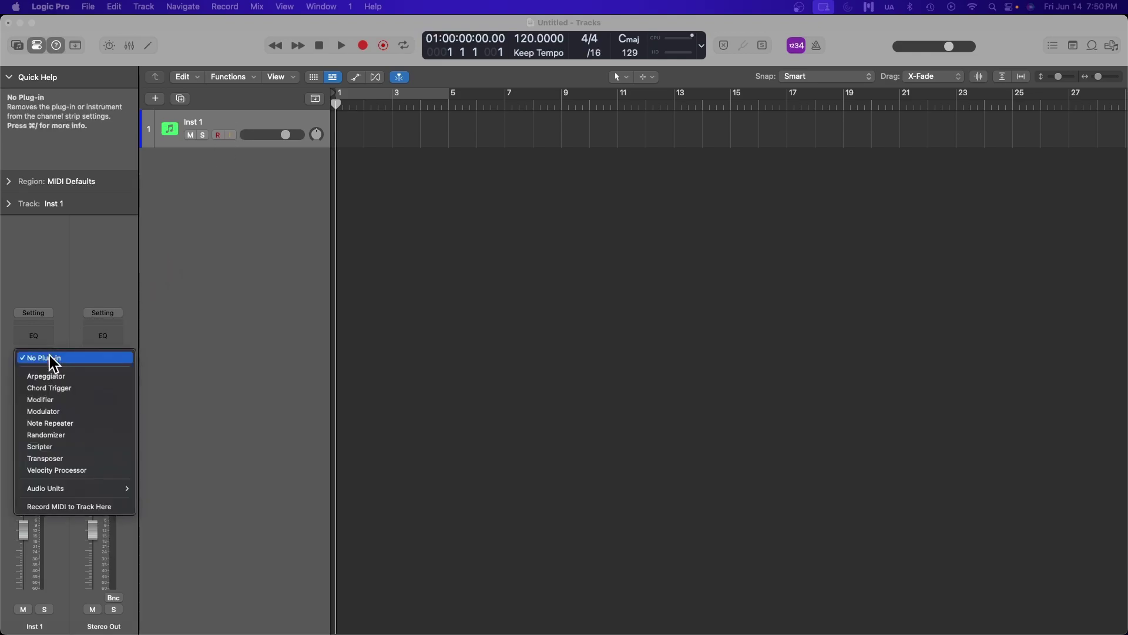
mouse_move(75, 492)
mouse_move(186, 534)
left_click(251, 535)
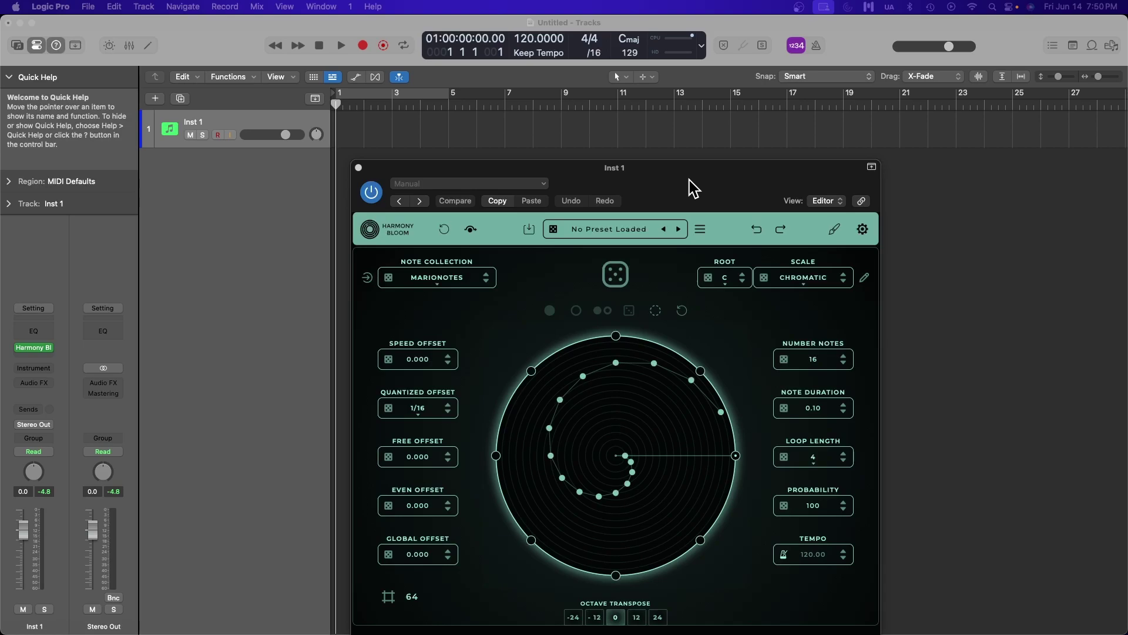
left_click_drag(689, 179, 732, 83)
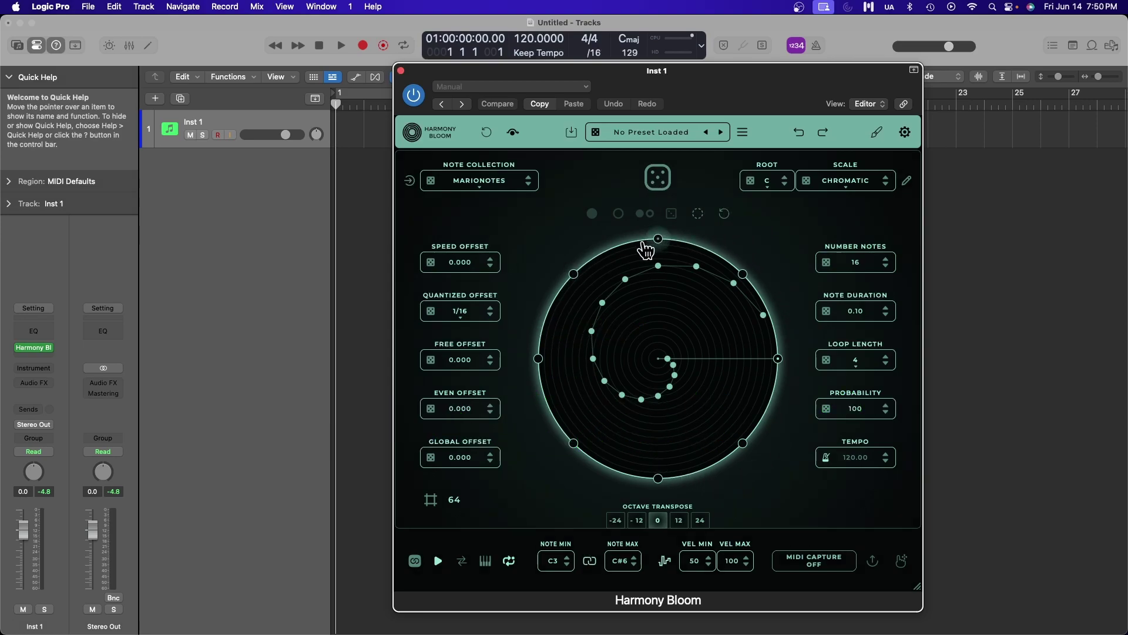
- Switch on the trigger legs around the Harmony Bloom circle, open the plug-in's settings and close its window
left_click(745, 276)
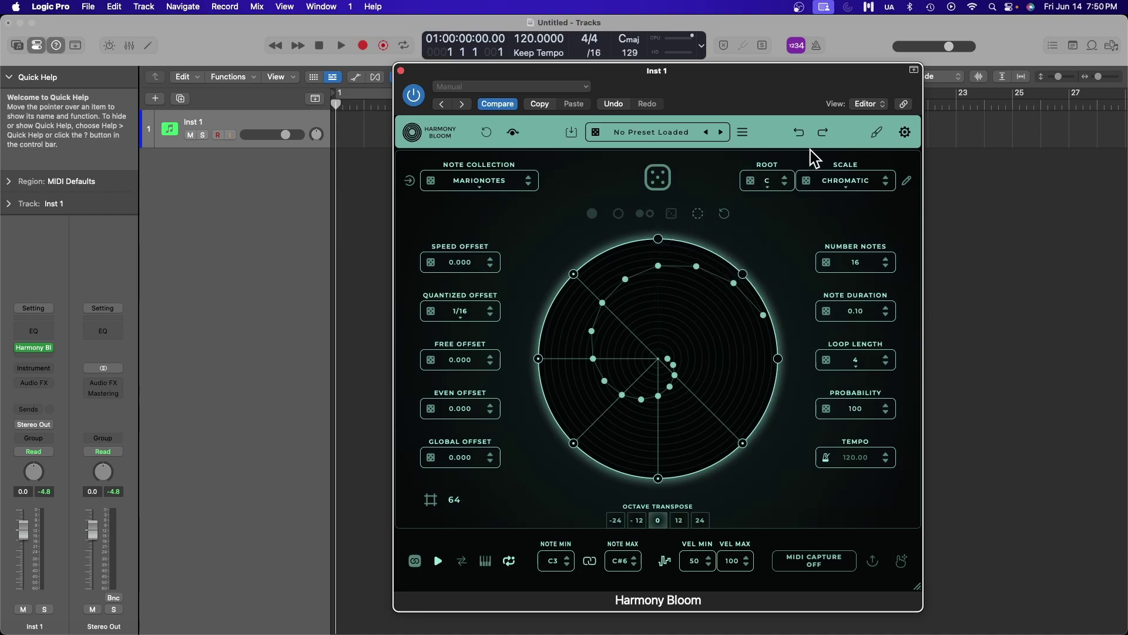
left_click(905, 133)
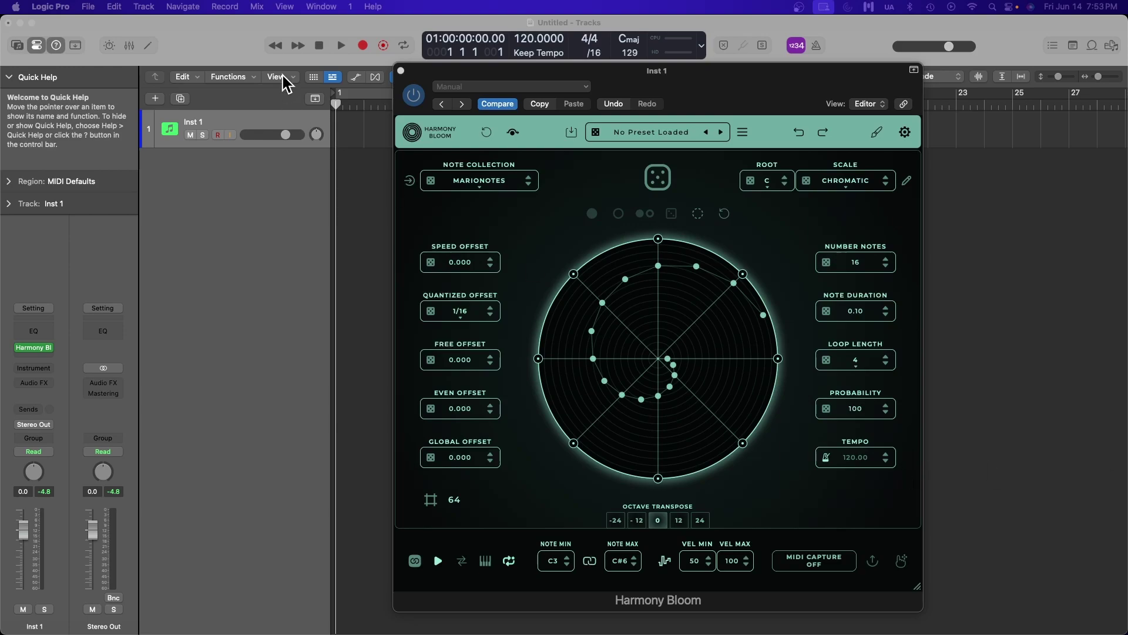
left_click(401, 71)
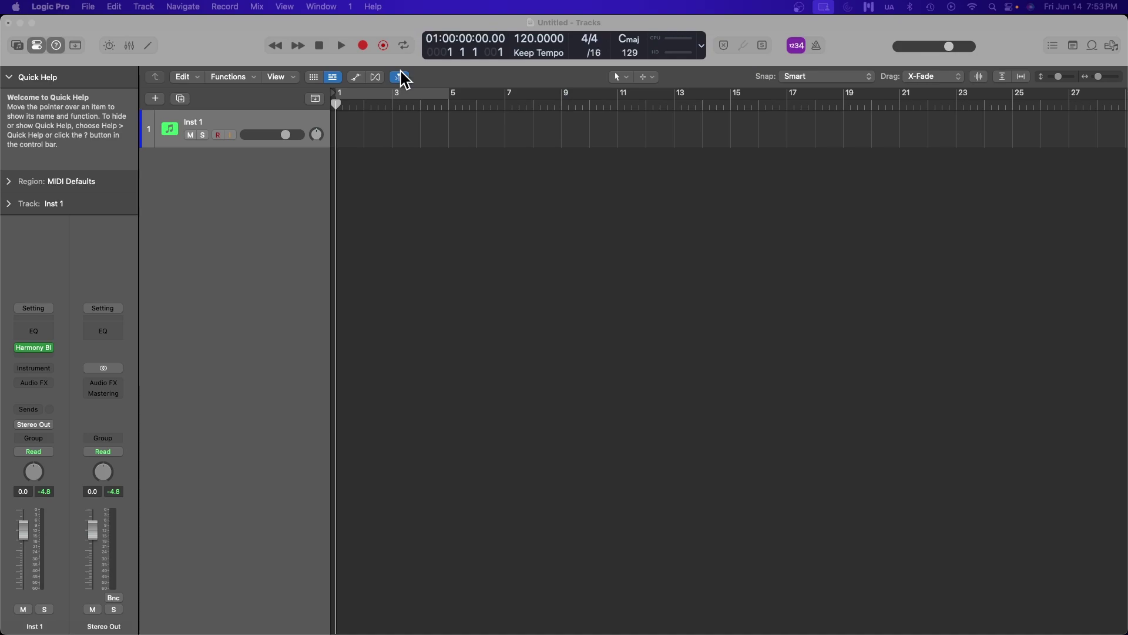
- Add a second instrument track with Alchemy in stereo as its instrument, and add another track below it
double_click(198, 165)
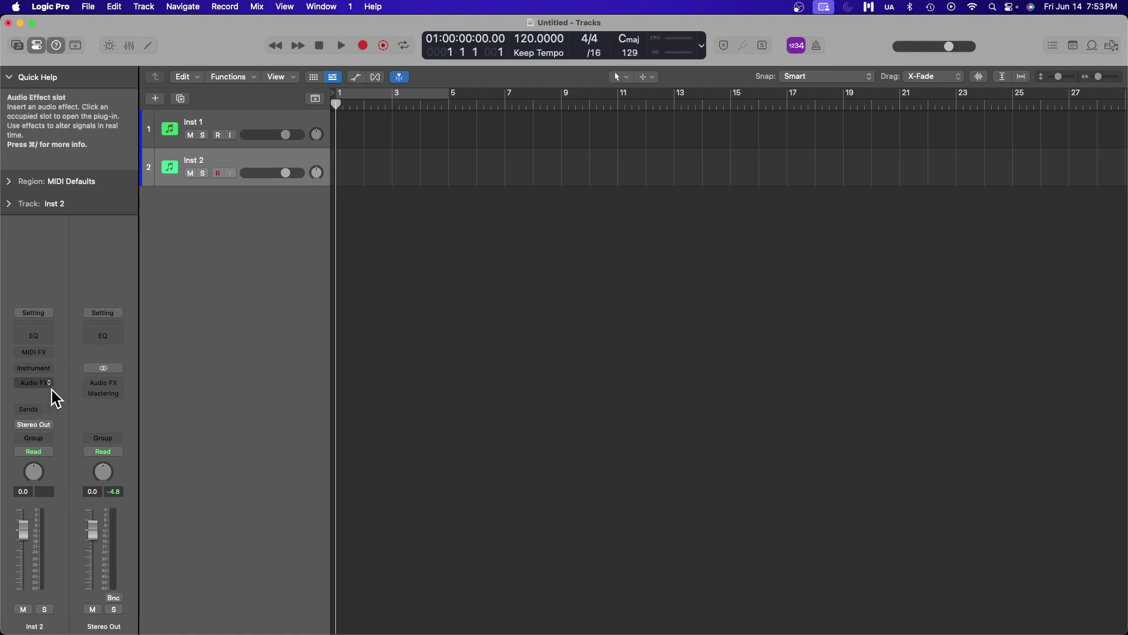
left_click(48, 372)
mouse_move(101, 275)
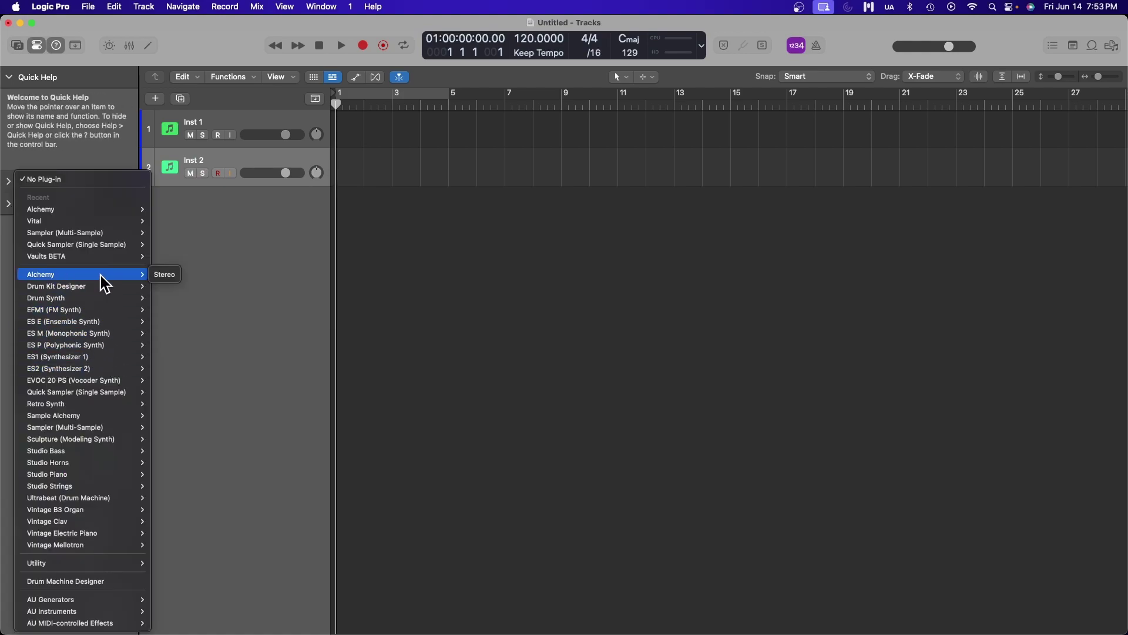
left_click(172, 275)
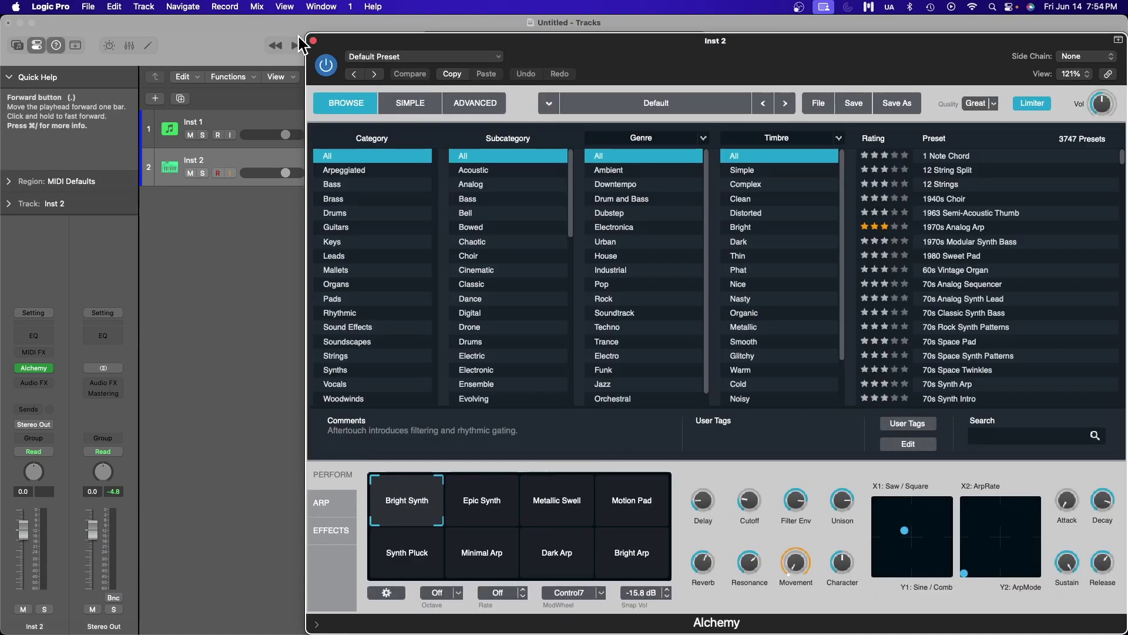
left_click(312, 41)
double_click(228, 199)
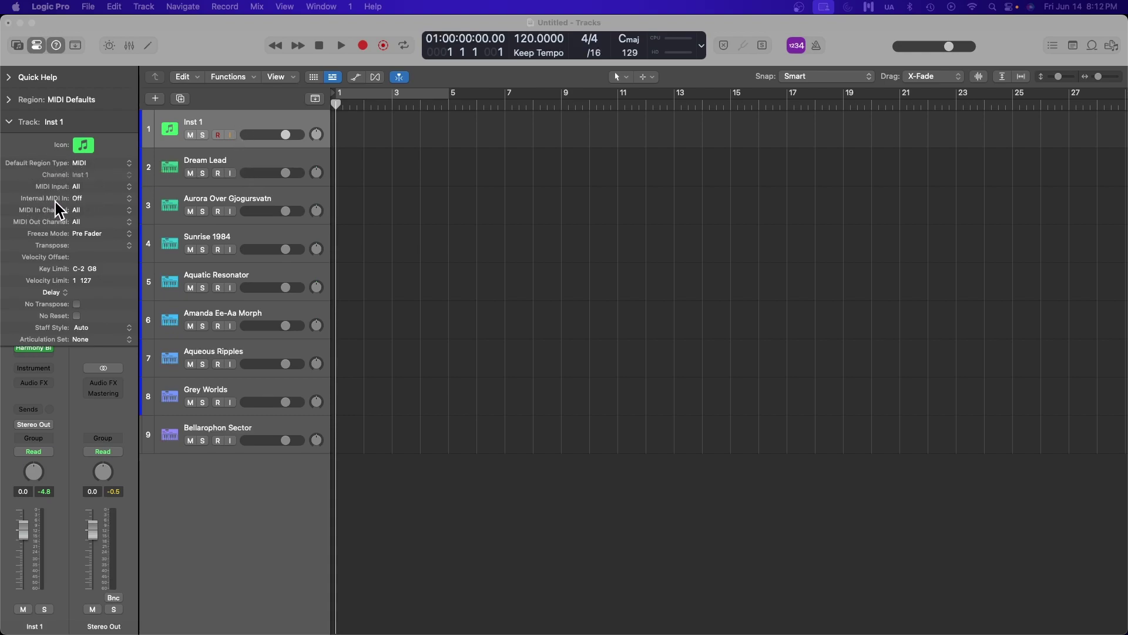
- Keep Internal MIDI In off for the Inst 1 track and load Sampler (Multi-Sample) in mono as its instrument
left_click(130, 200)
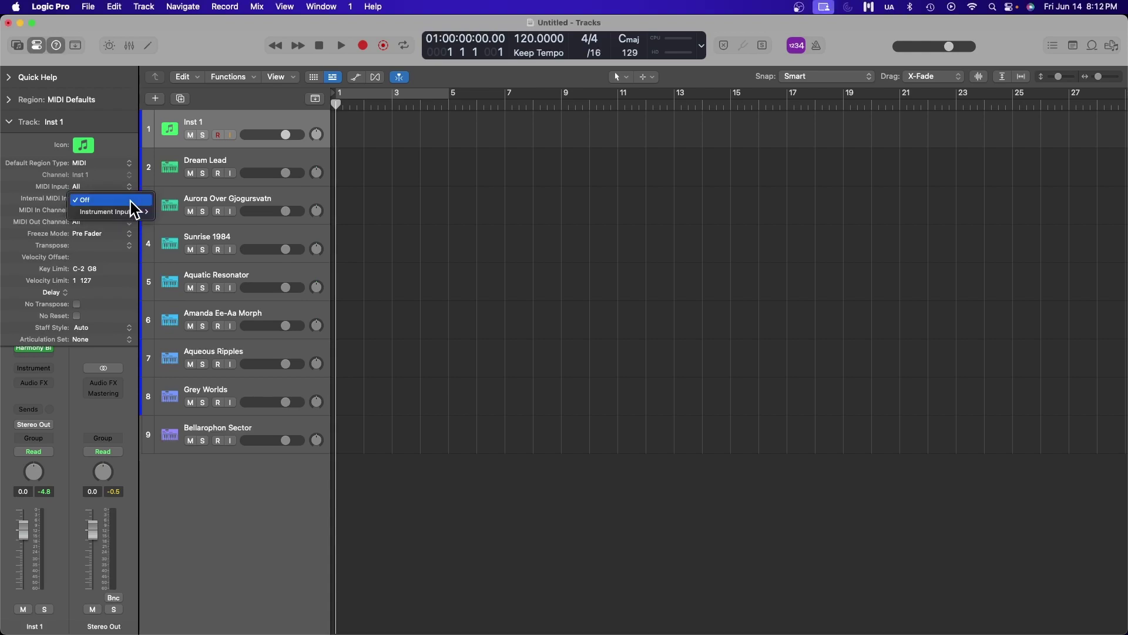
left_click(97, 200)
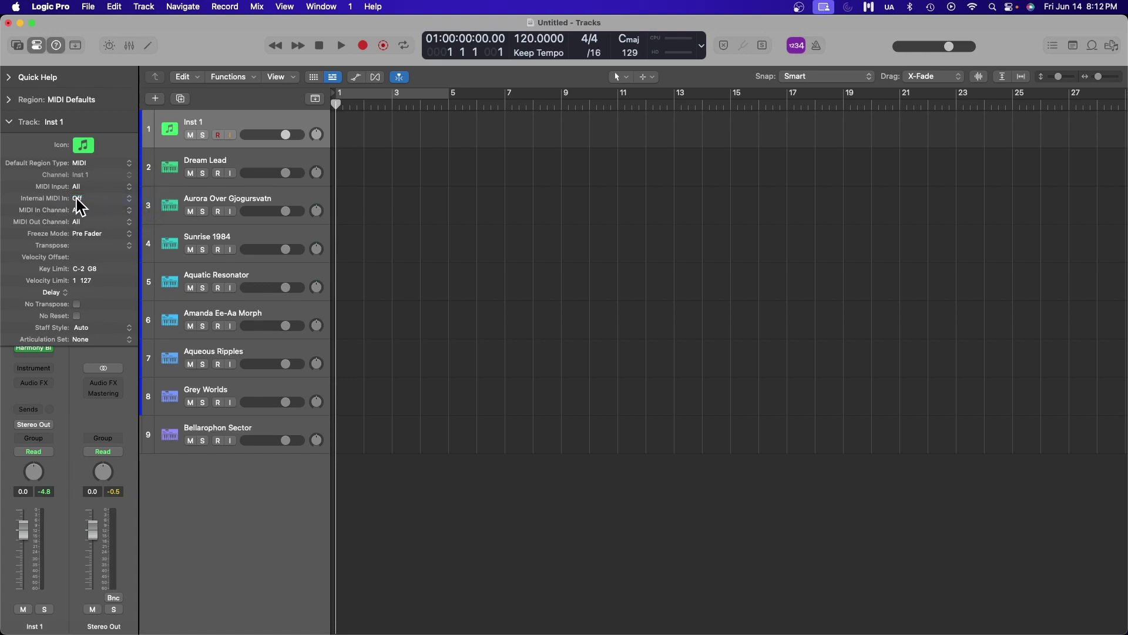
left_click(49, 372)
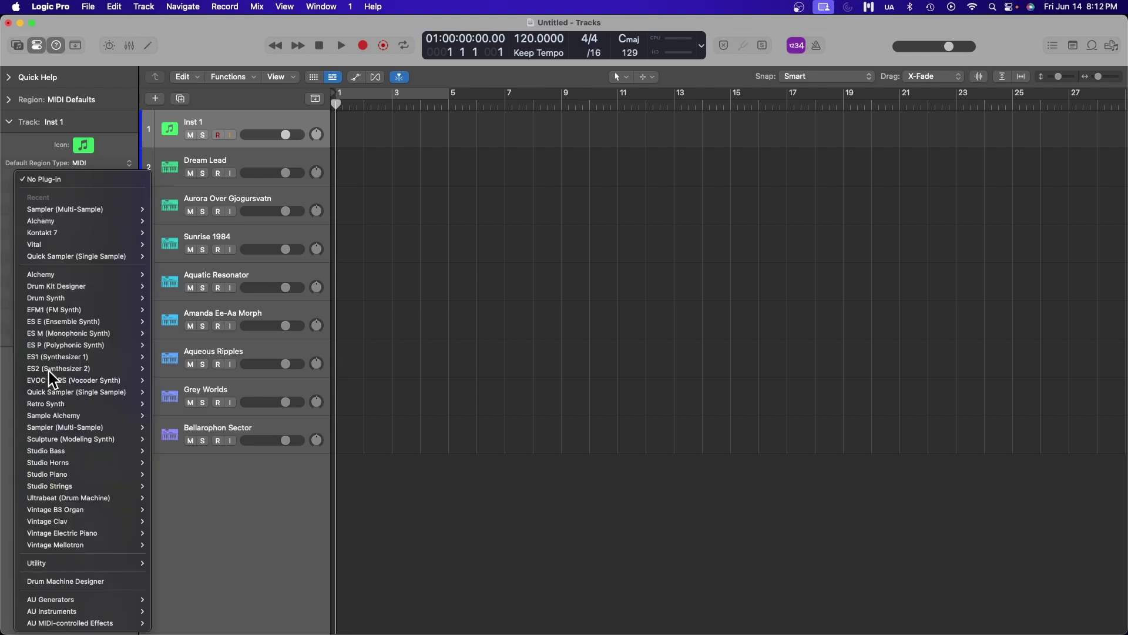
mouse_move(76, 427)
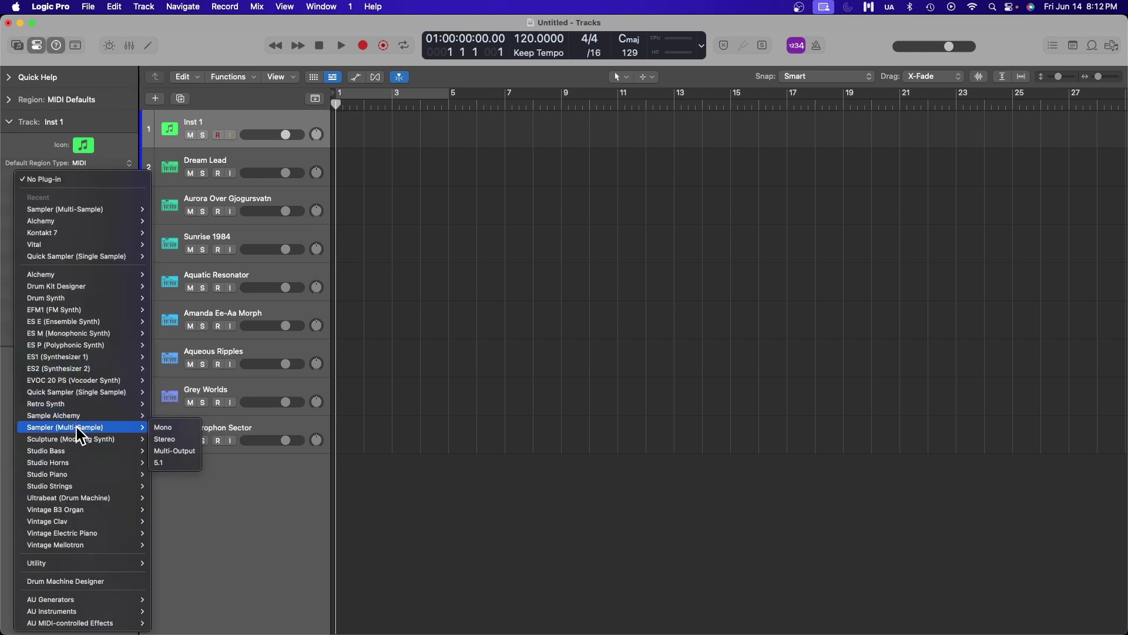
left_click(167, 430)
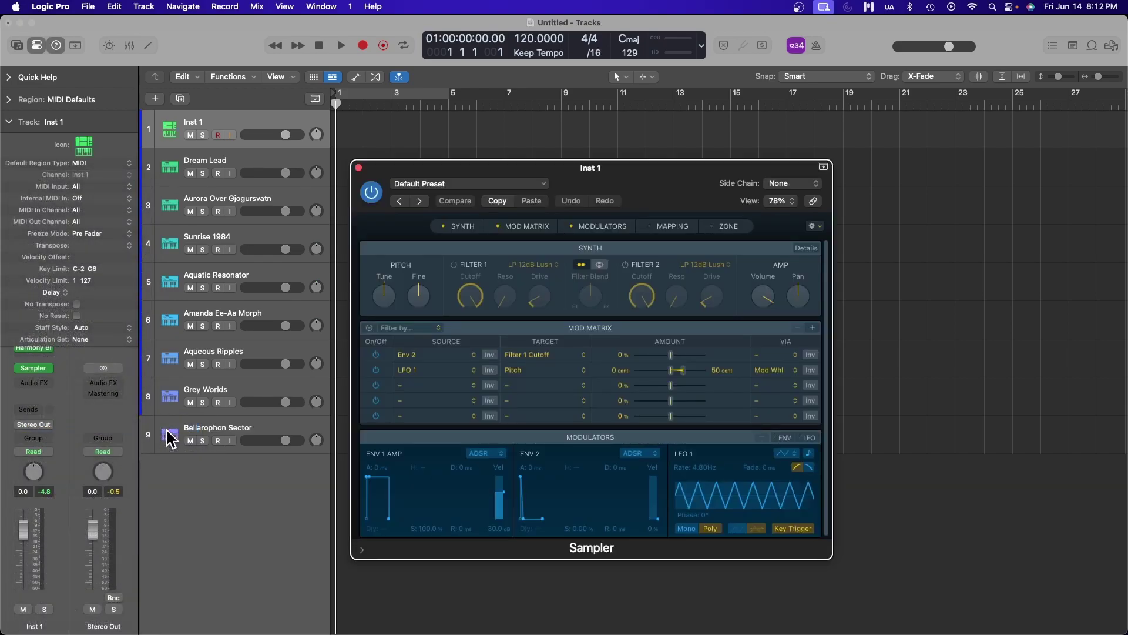
left_click(17, 124)
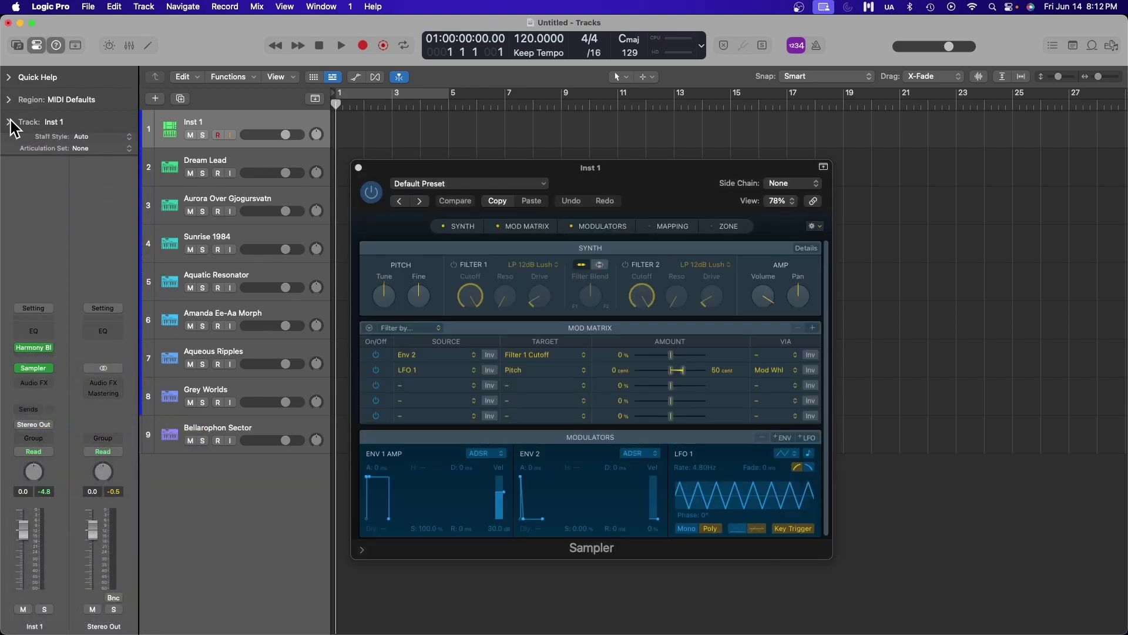
left_click_drag(449, 166, 590, 175)
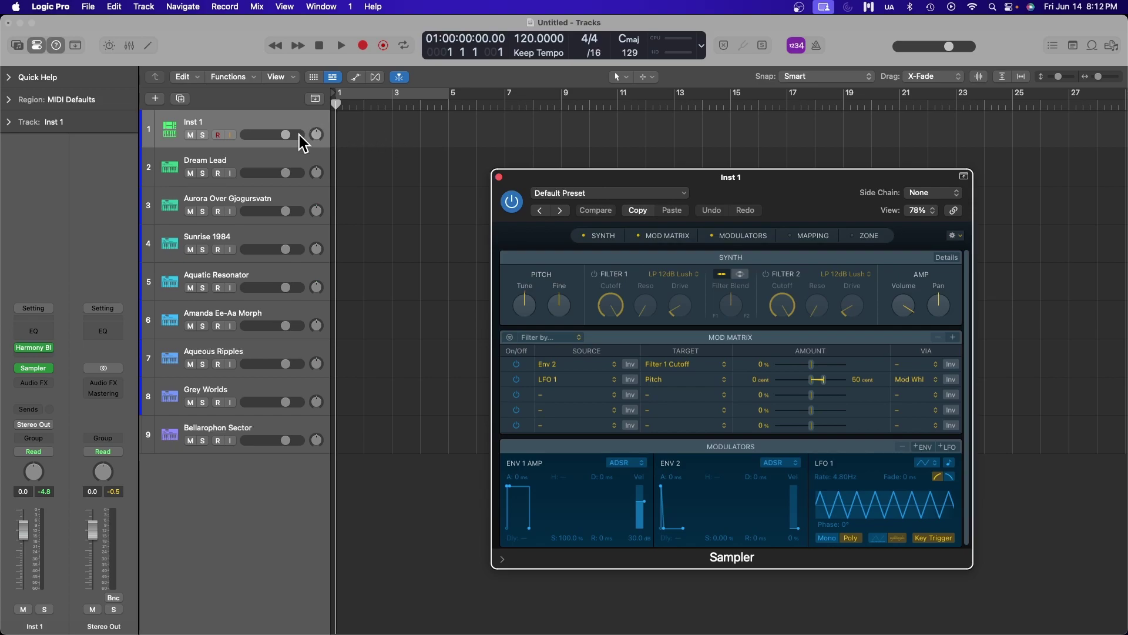
- Lower the Inst 1 track volume to minimum, mute the track and close the Sampler window
left_click_drag(288, 139, 246, 138)
left_click(190, 135)
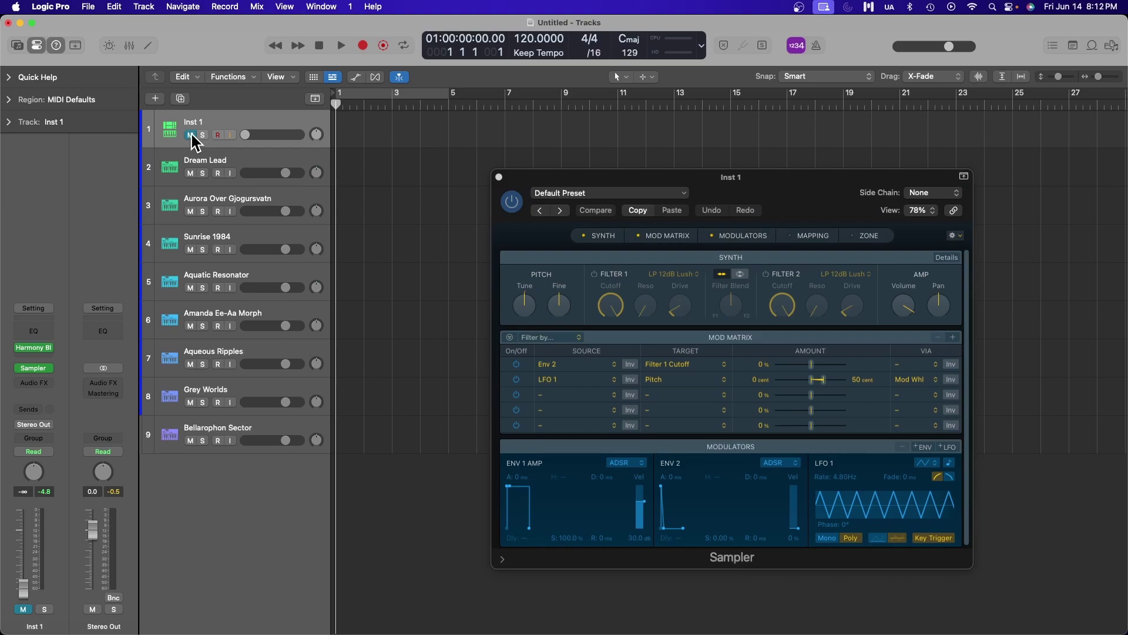
left_click(499, 178)
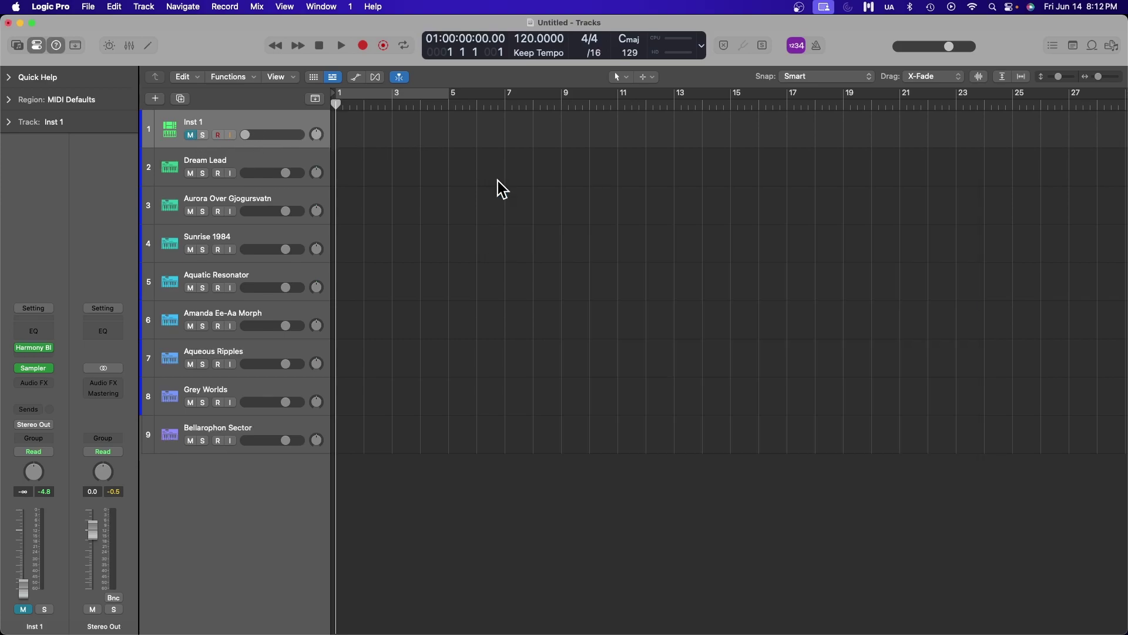
- Rename the Inst 1 track to "Harmony Bloom"
double_click(197, 122)
type("Harmony Bloom")
key("Return")
- Set the Dream Lead track's Internal MIDI In to "1 Harmony Bloom - Sampler" and its MIDI In Channel to 1
left_click(232, 165)
left_click(9, 121)
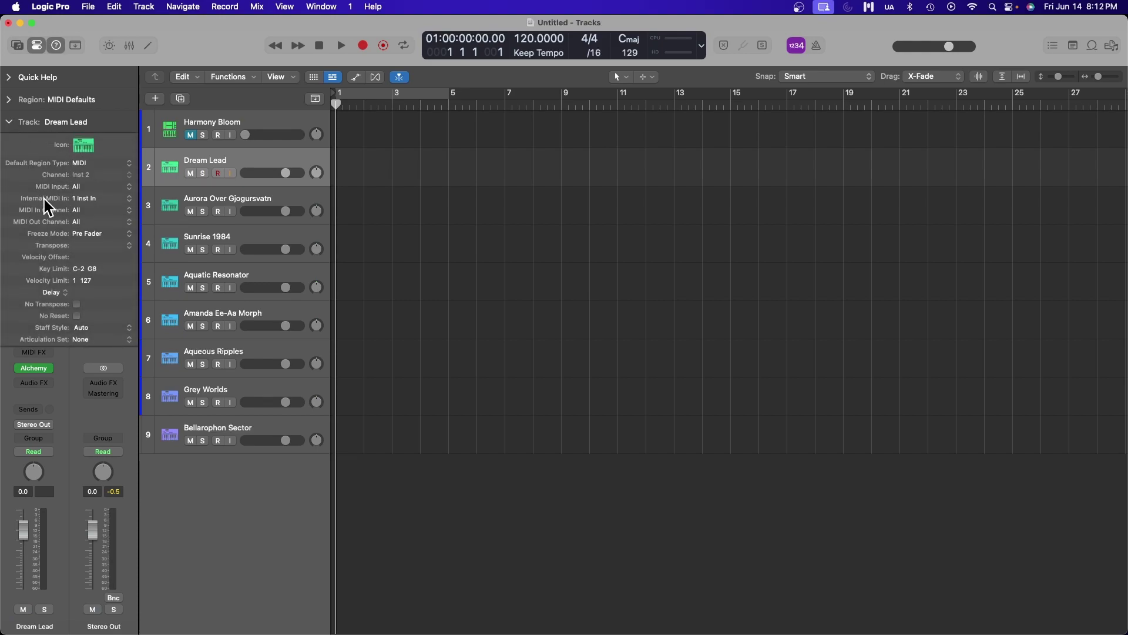
left_click(91, 200)
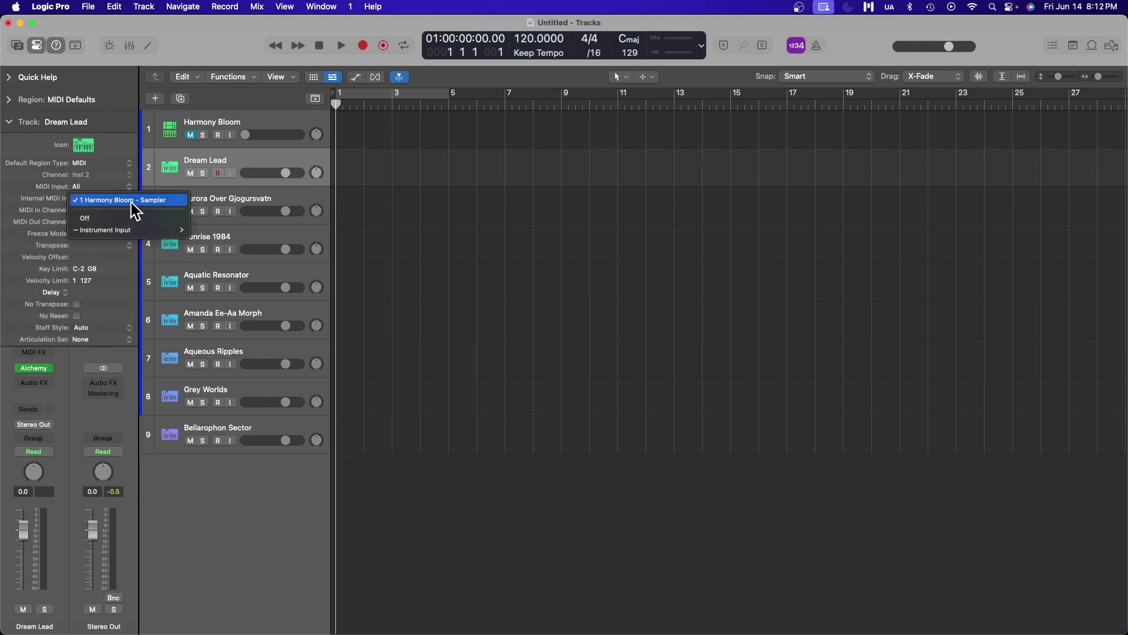
left_click(131, 203)
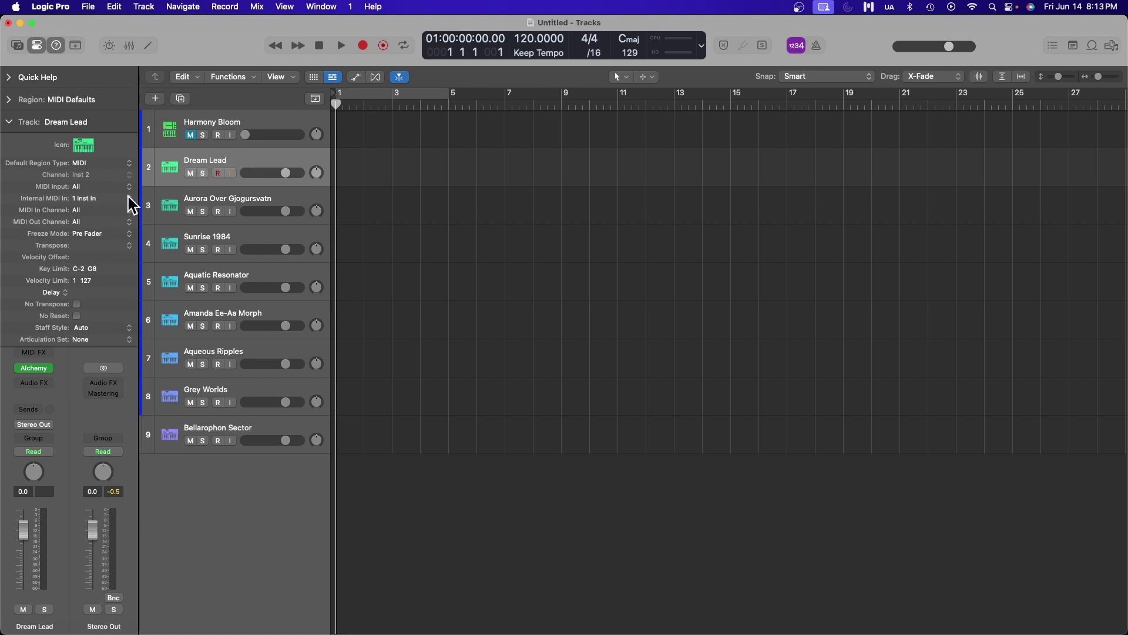
left_click(92, 212)
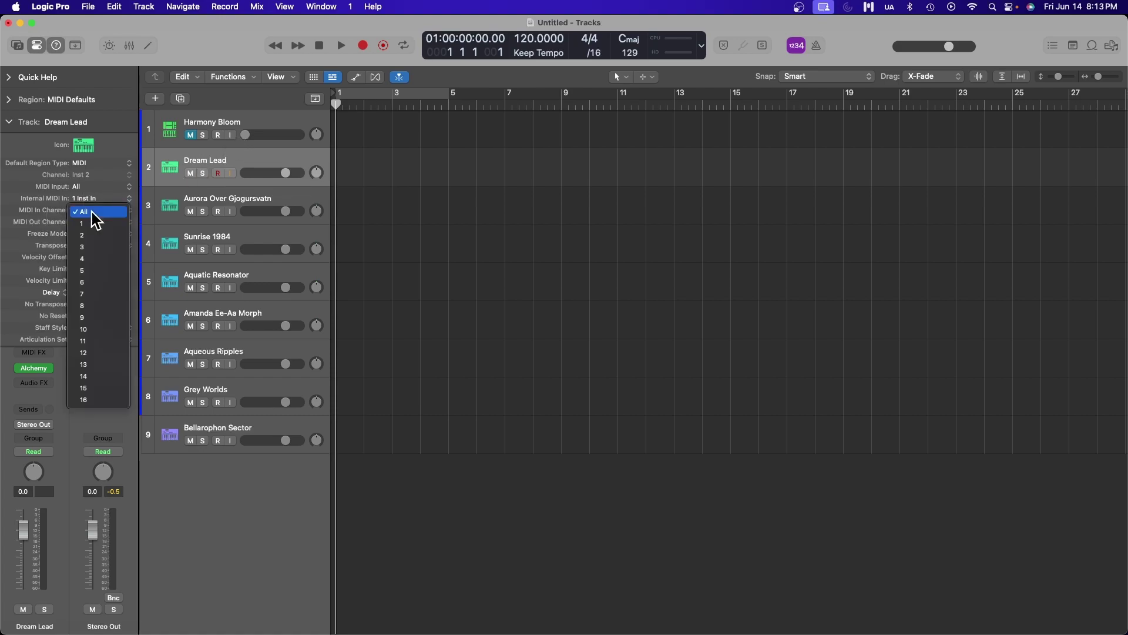
left_click(90, 225)
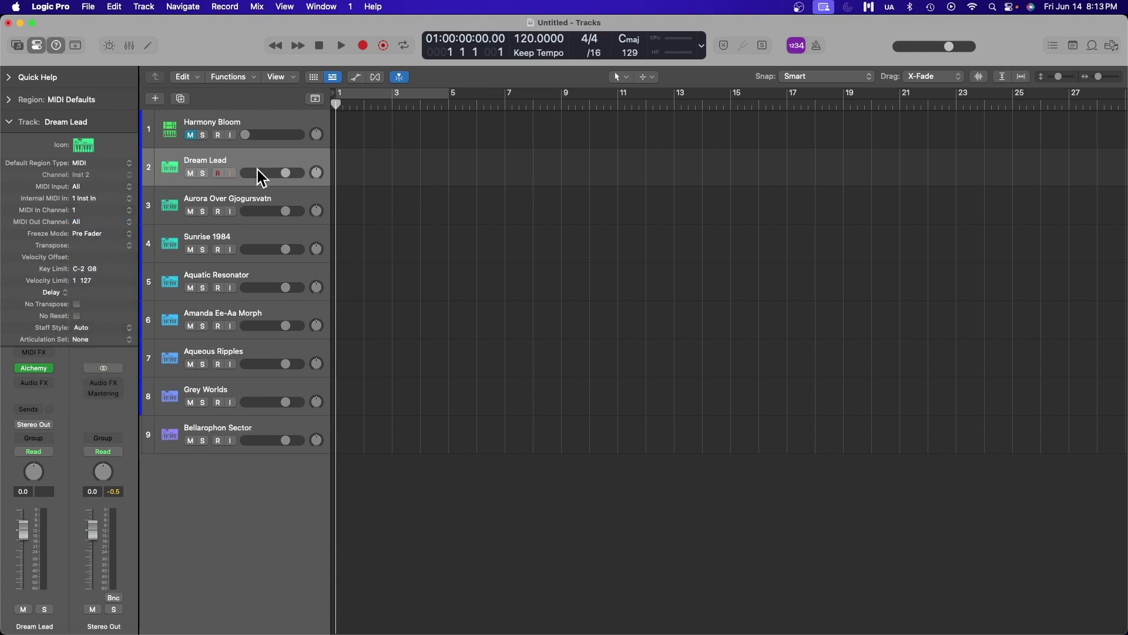
- Set the Aurora Over Gjogursvatn track's Internal MIDI In to "1 Harmony Bloom - Sampler" and open its MIDI In Channel choices
left_click(283, 200)
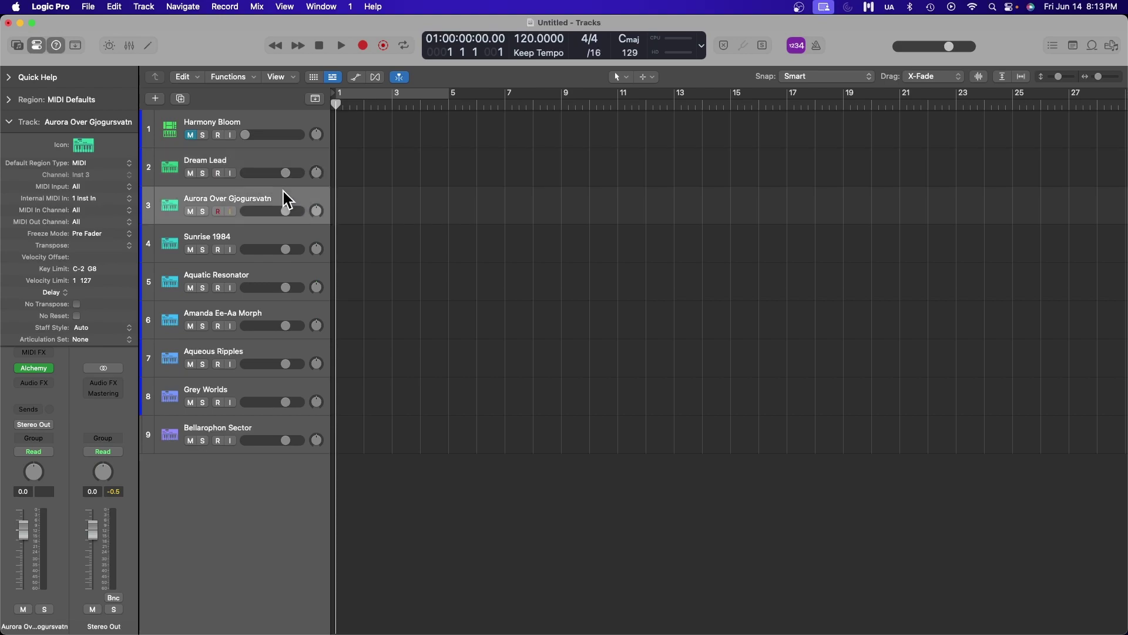
left_click(87, 199)
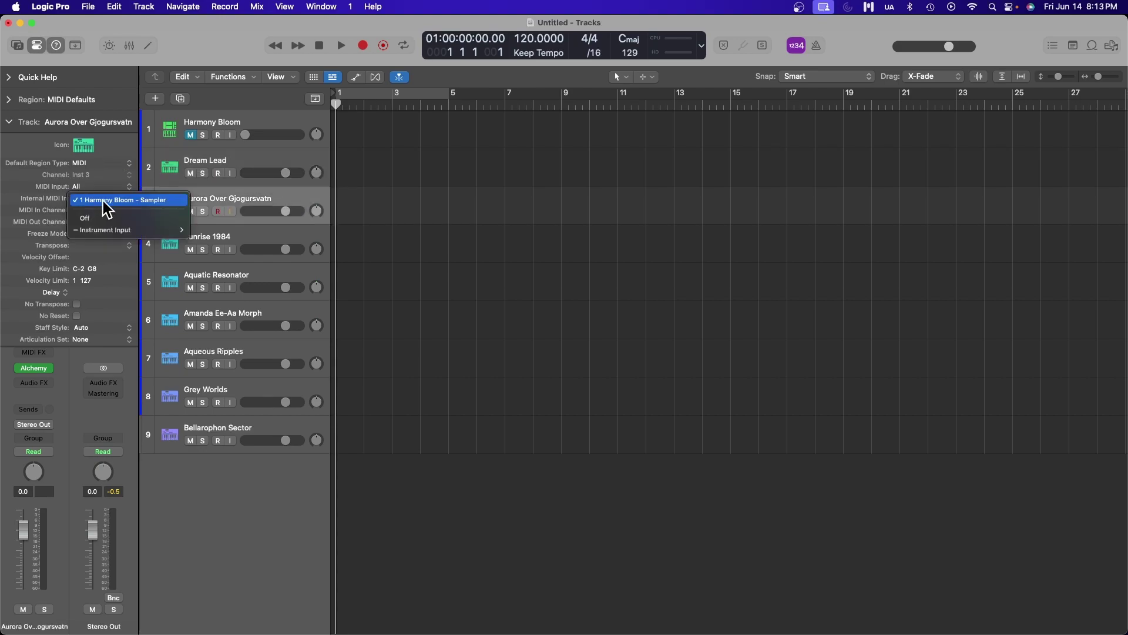
left_click(103, 199)
left_click(88, 210)
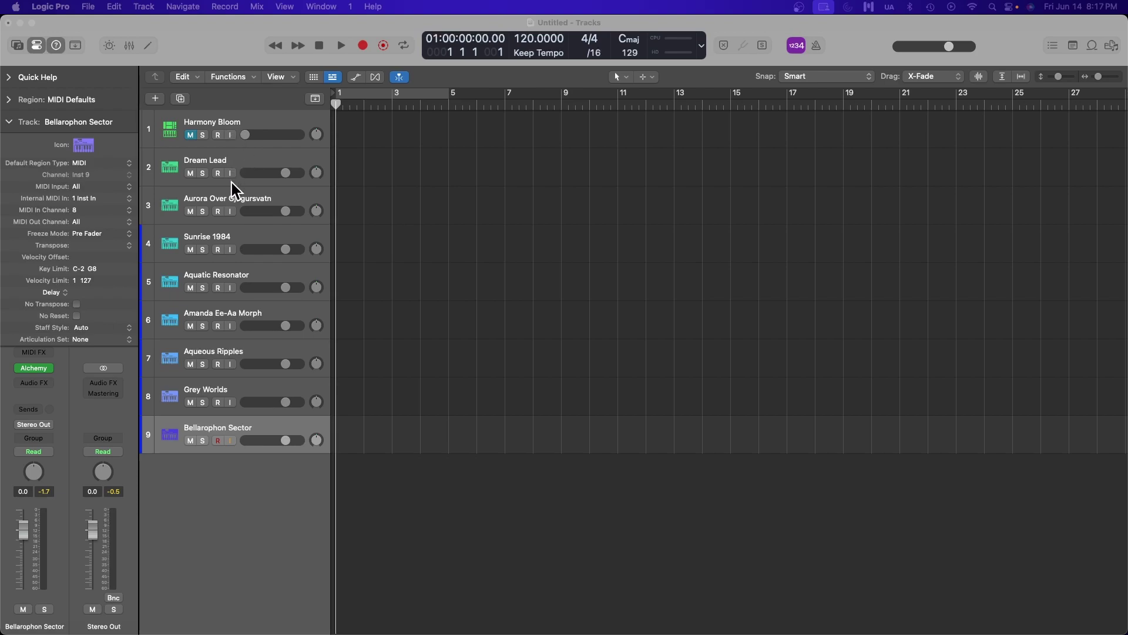
- Check the Input Monitoring option among the track header components of the Bellarophon Sector track
right_click(293, 432)
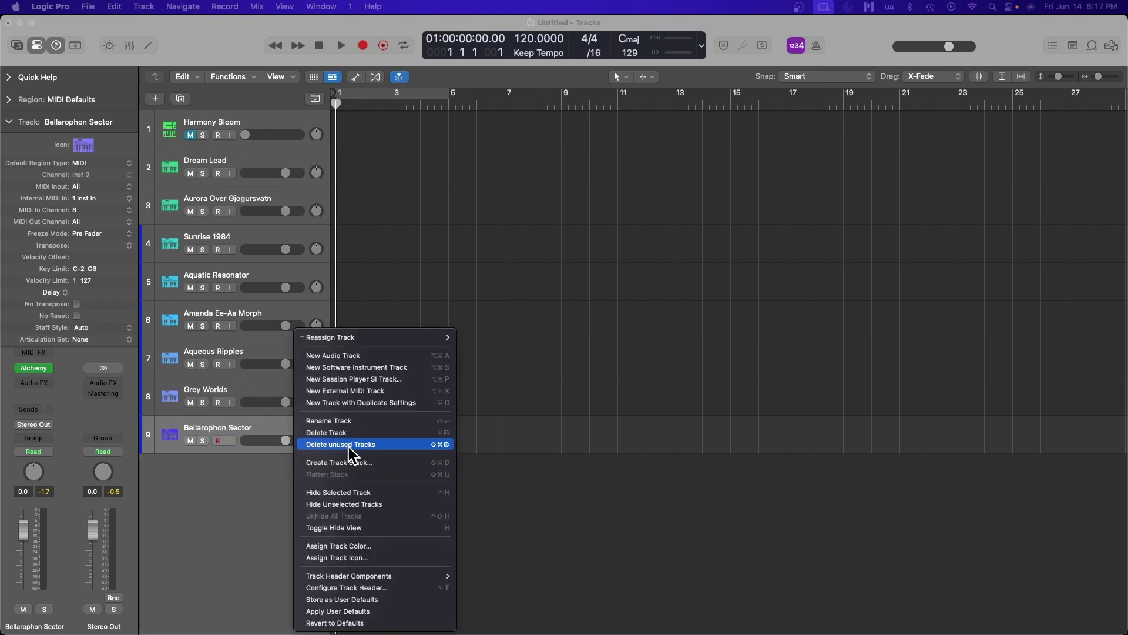
mouse_move(368, 575)
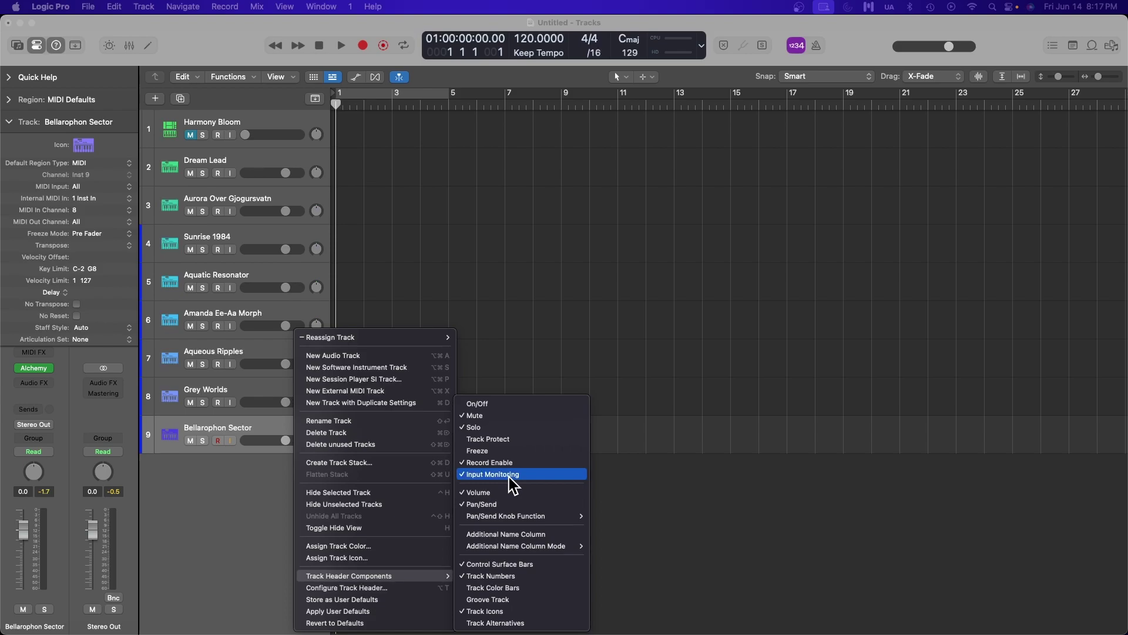
left_click(242, 452)
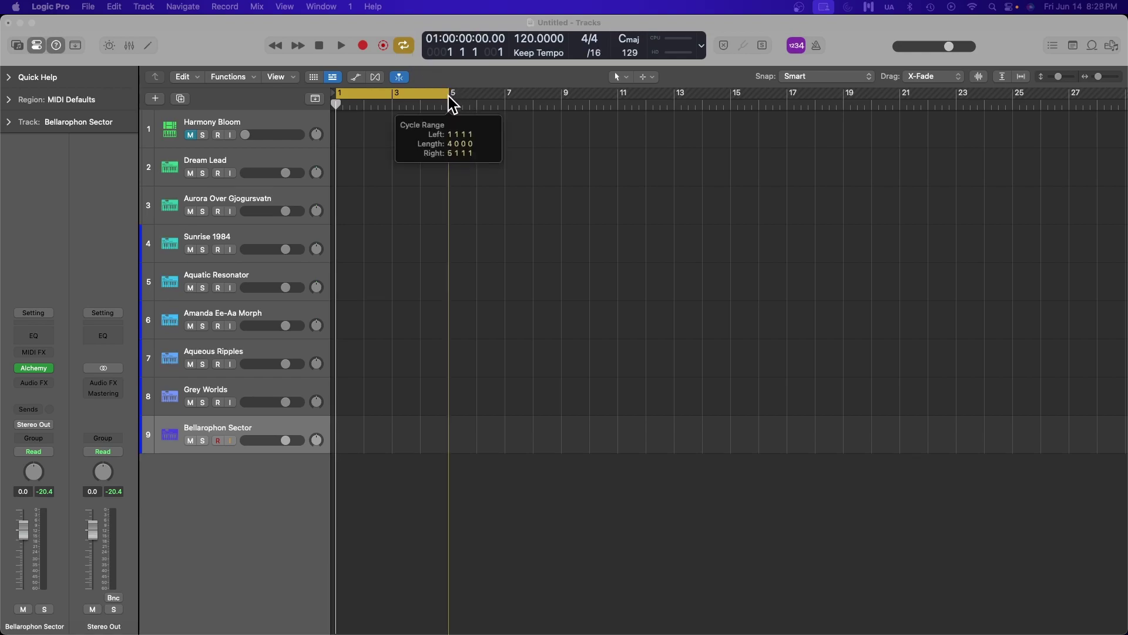
- Extend the cycle range to bar 9 and set the project tempo to 92
left_click_drag(449, 95, 559, 117)
left_click_drag(538, 40, 538, 56)
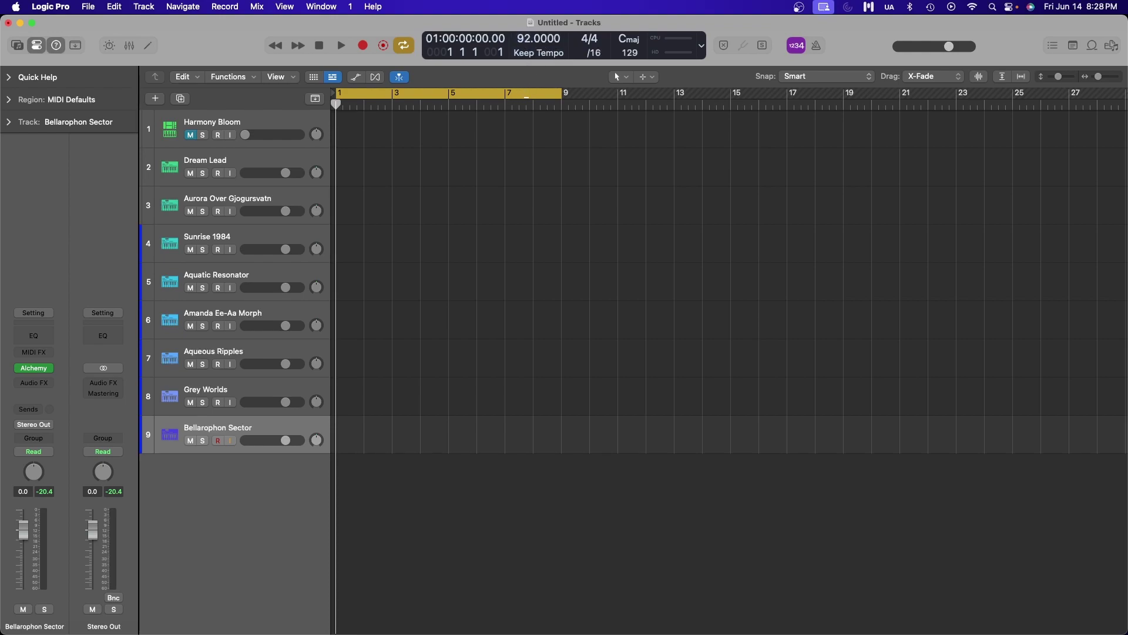
- Start playback and open the Harmony Bloom plug-in on the Harmony Bloom track
left_click(342, 46)
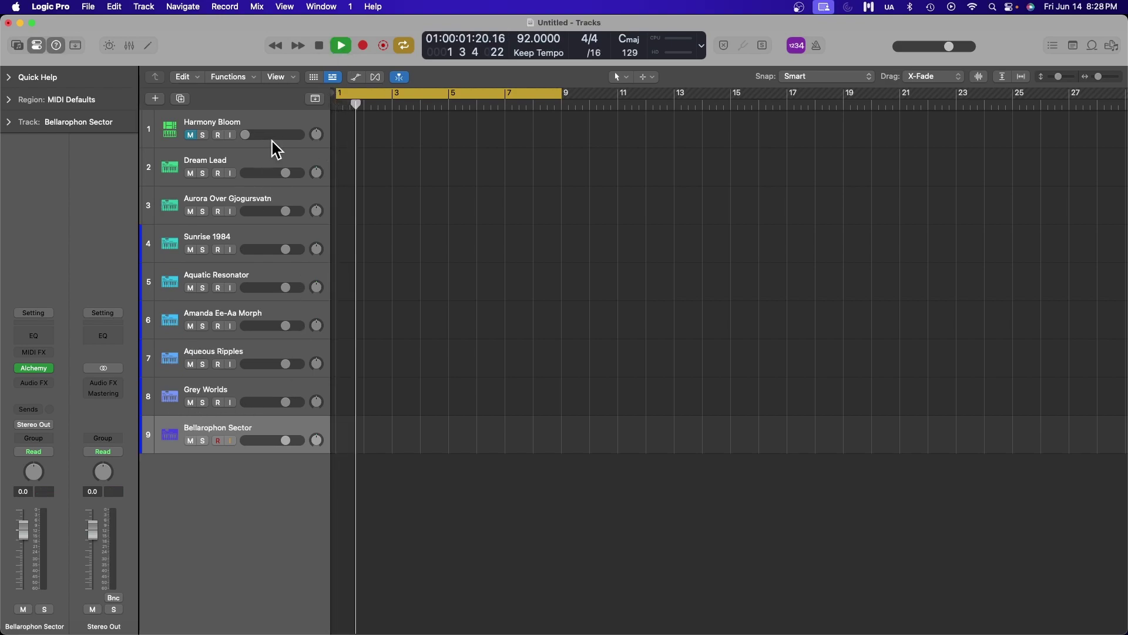
left_click(281, 124)
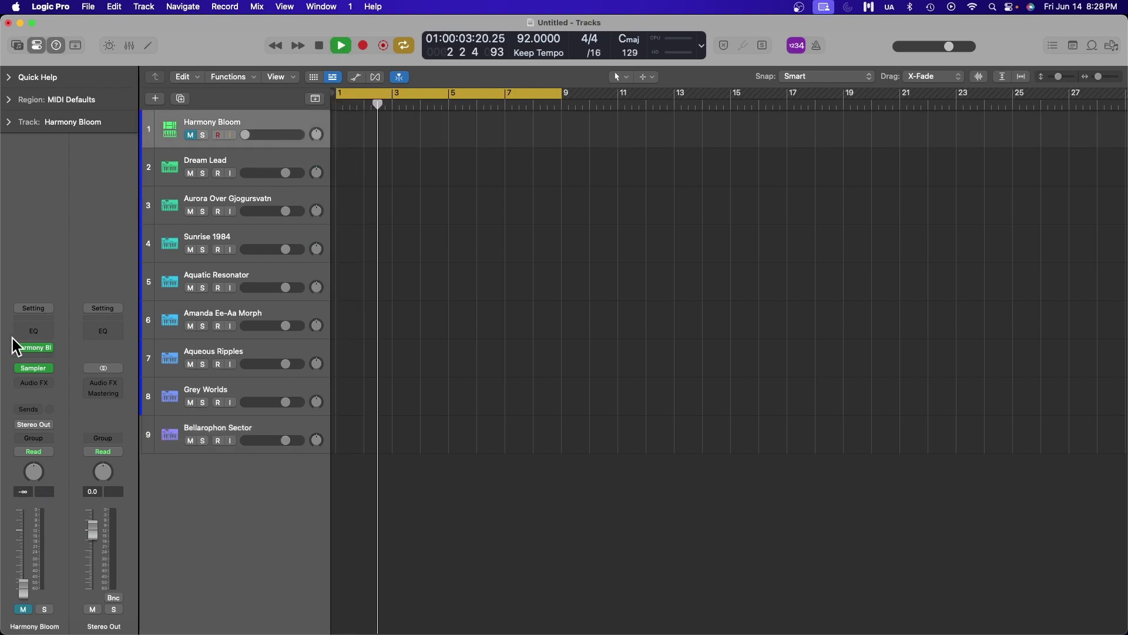
left_click(34, 347)
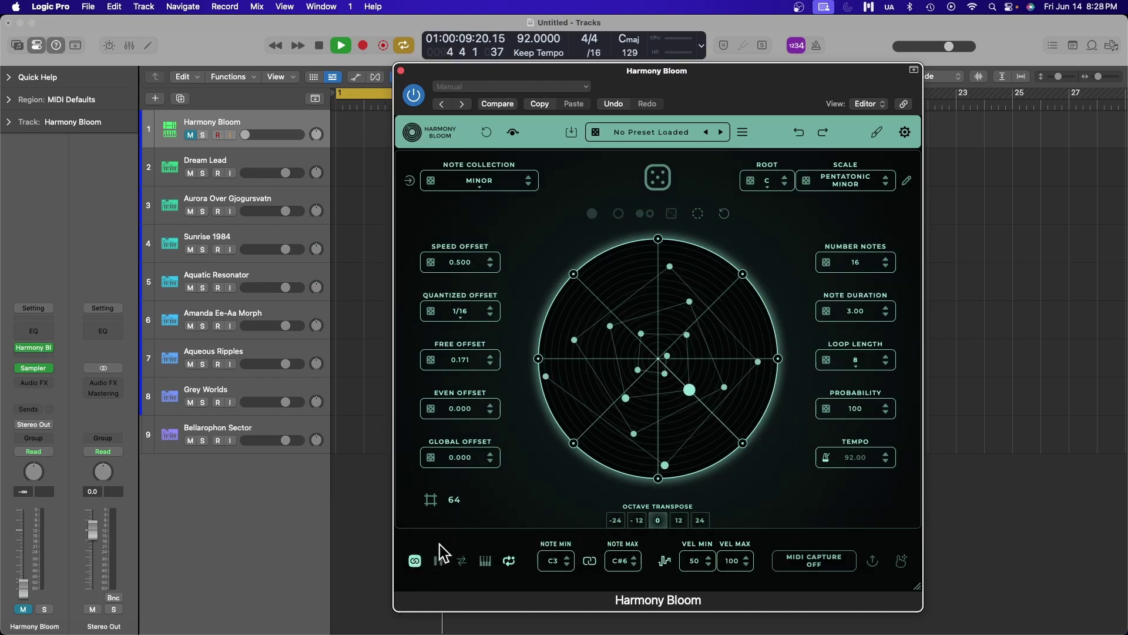
- Close the Harmony Bloom plug-in window and enable input monitoring on the Grey Worlds, Aqueous Ripples and Bellarophon Sector tracks
left_click(300, 430)
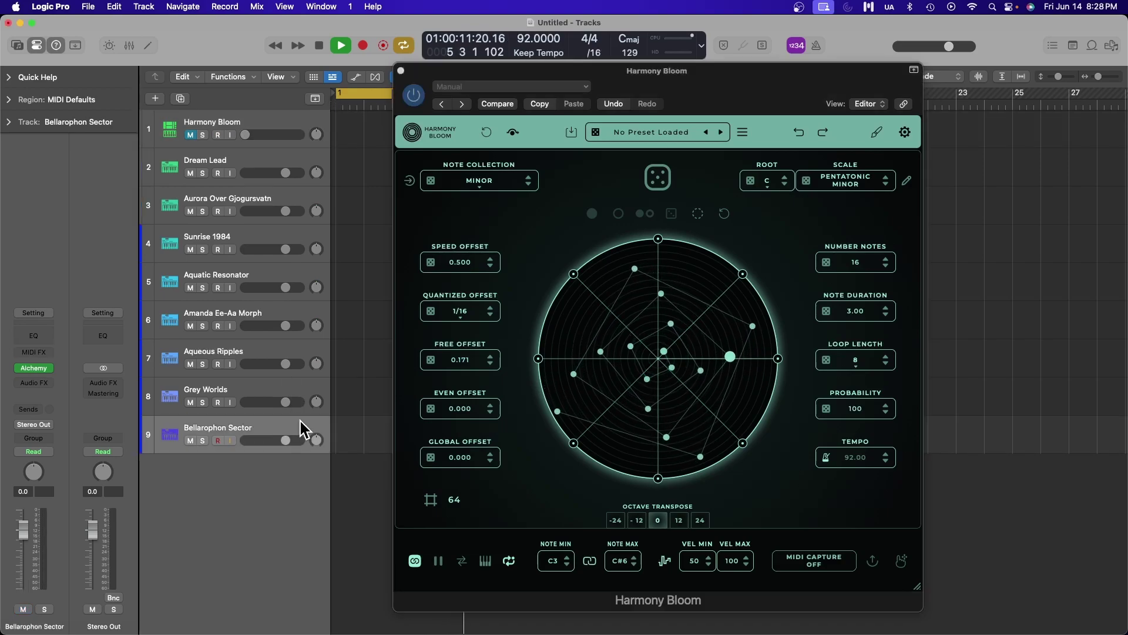
left_click(400, 71)
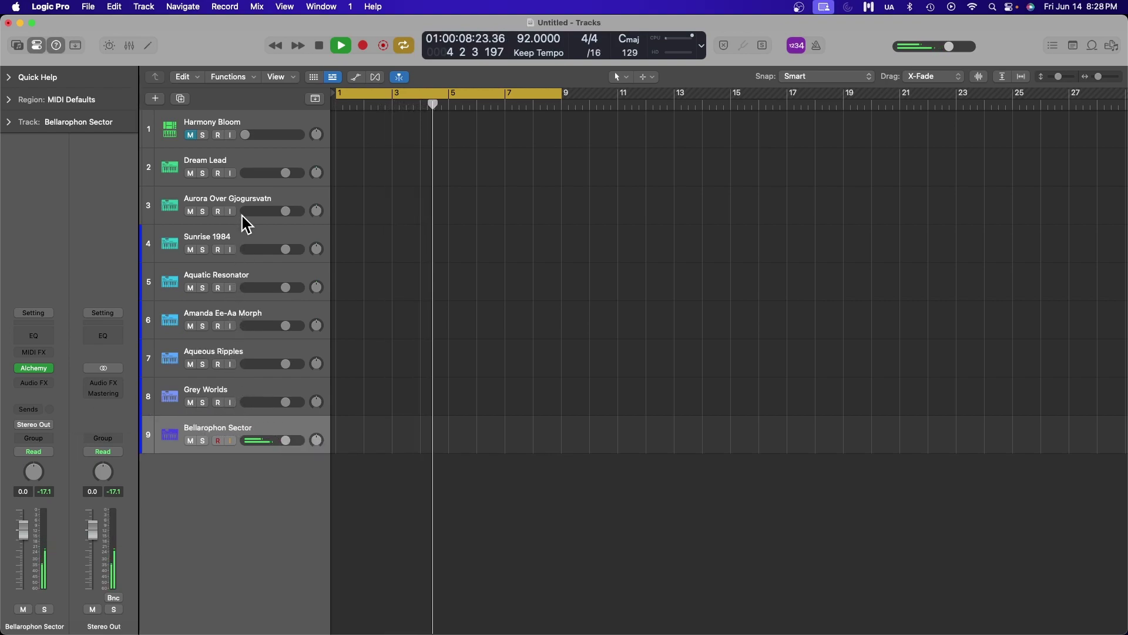
left_click(230, 404)
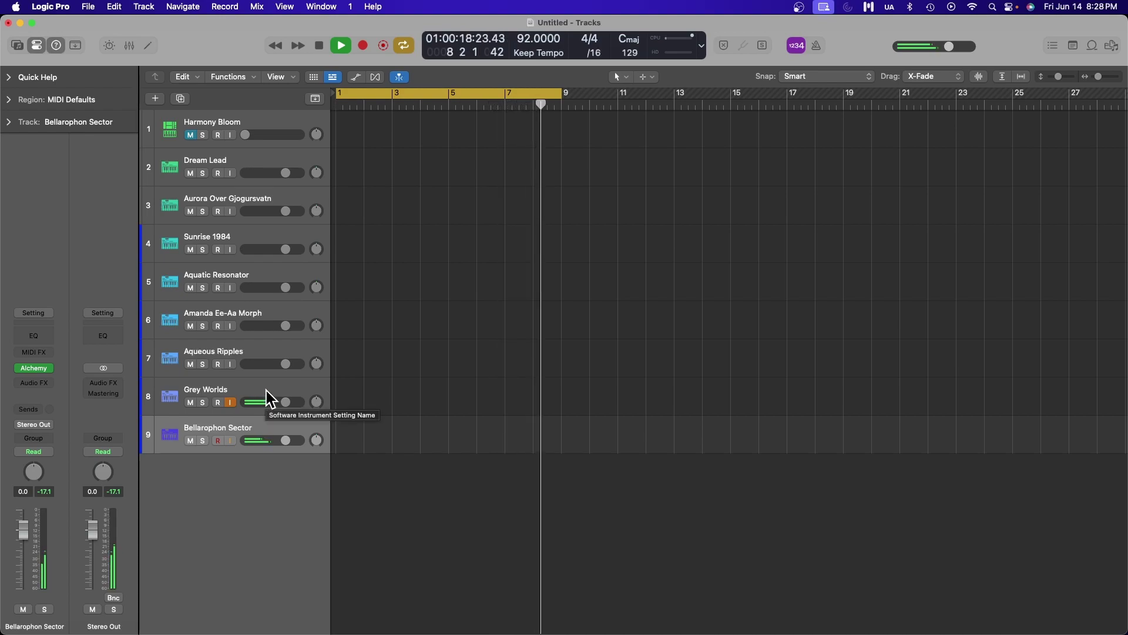
left_click(231, 366)
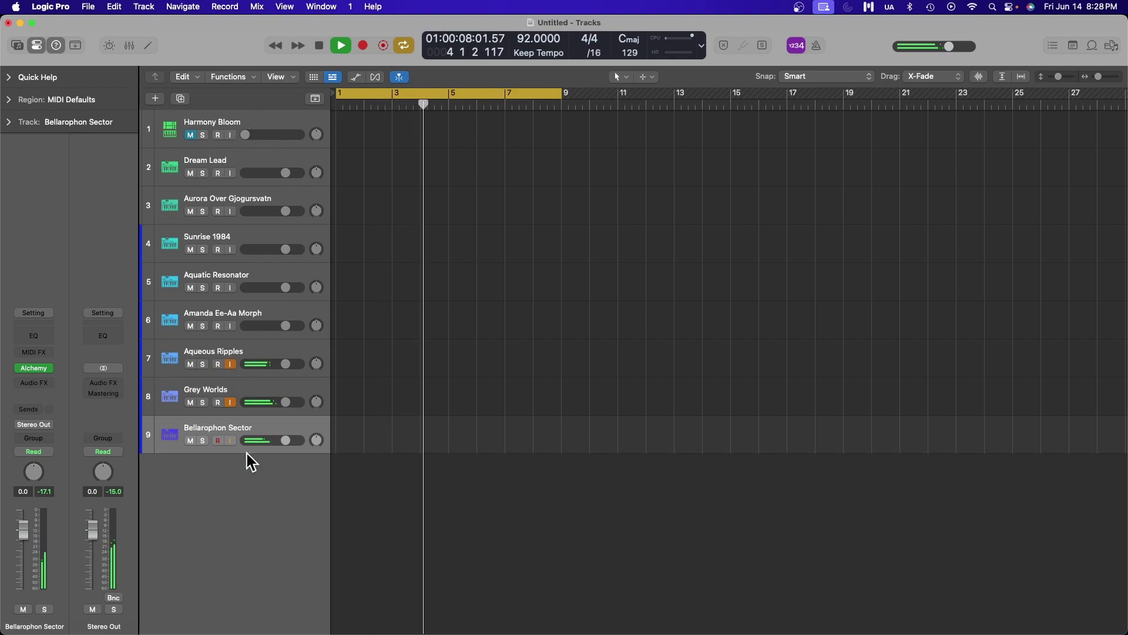
left_click(231, 441)
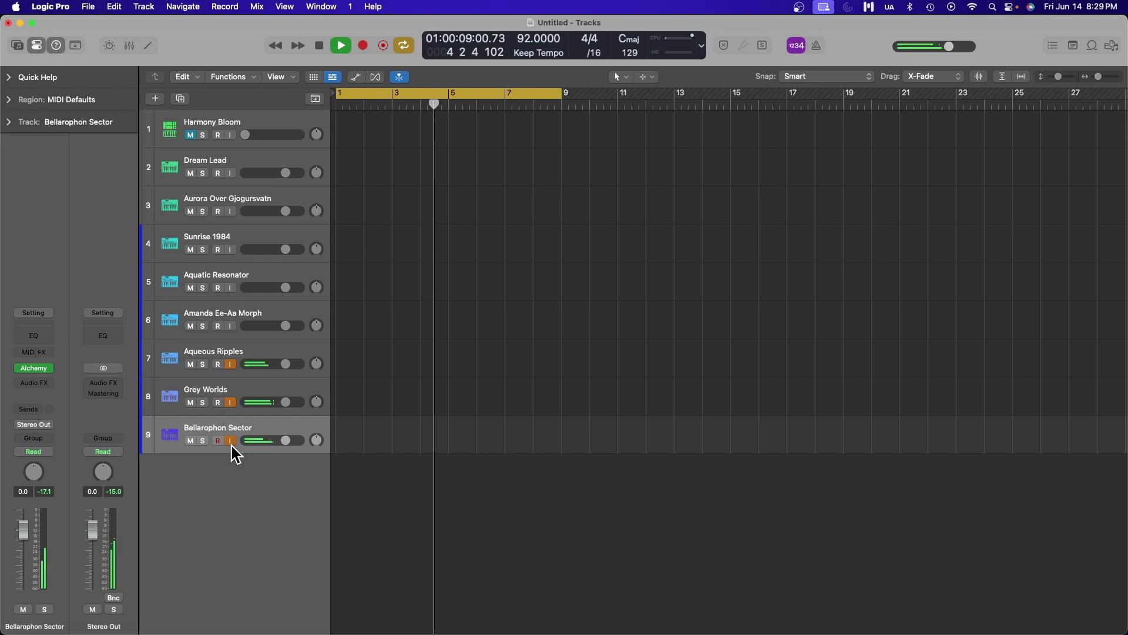
- Reopen the Harmony Bloom plug-in and enable input monitoring on the Amanda Ee-Aa Morph, Aquatic Resonator and Sunrise 1984 tracks
left_click(259, 122)
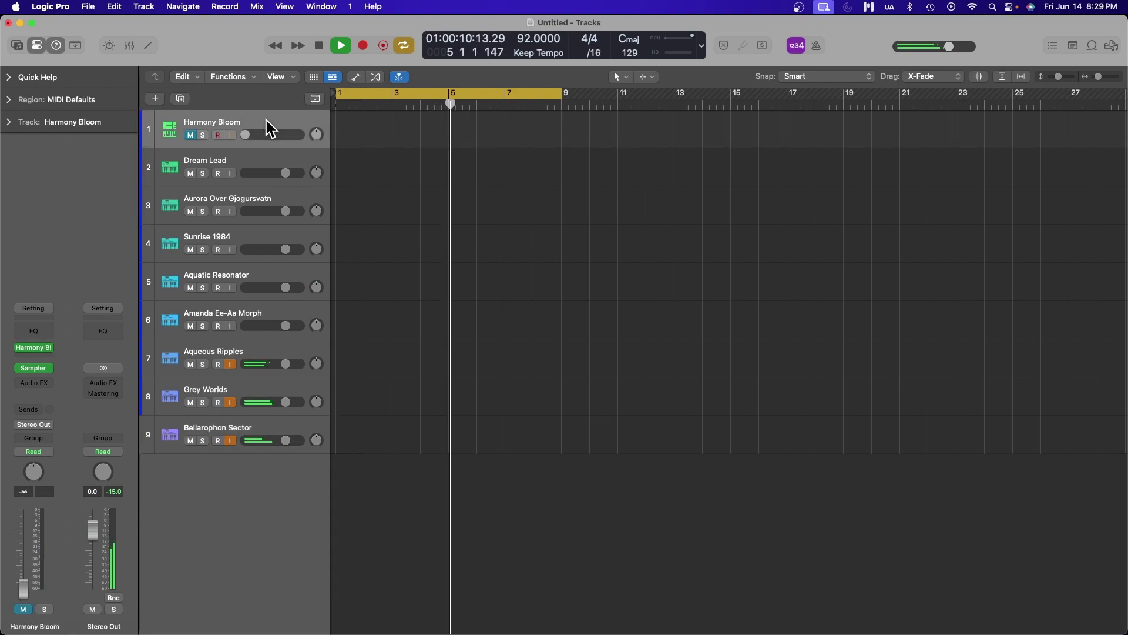
left_click(34, 347)
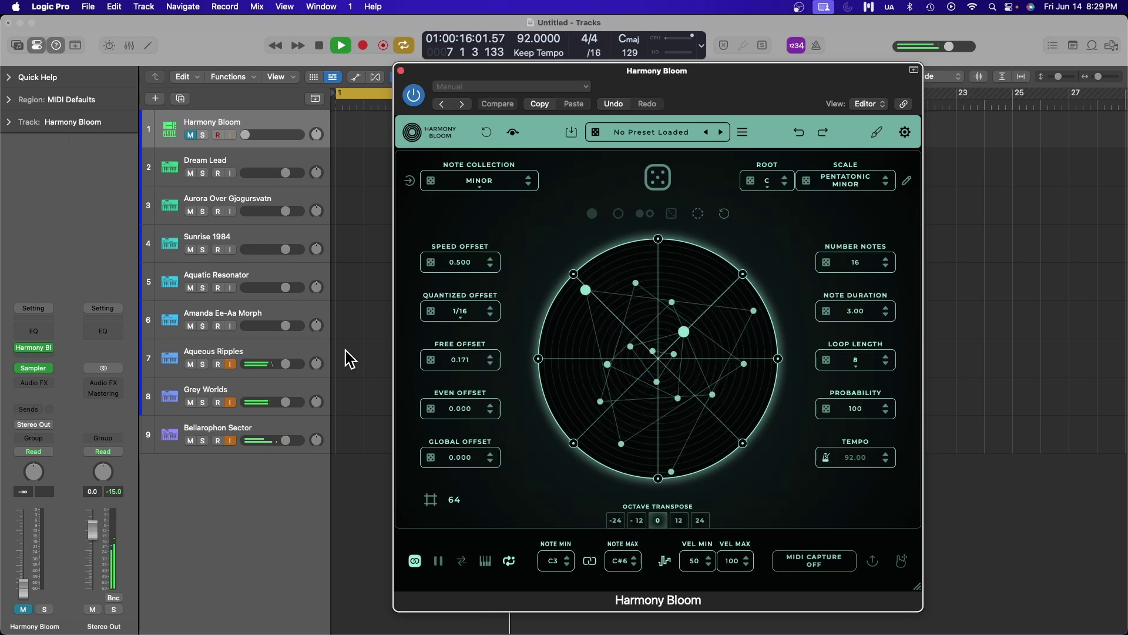
left_click(231, 326)
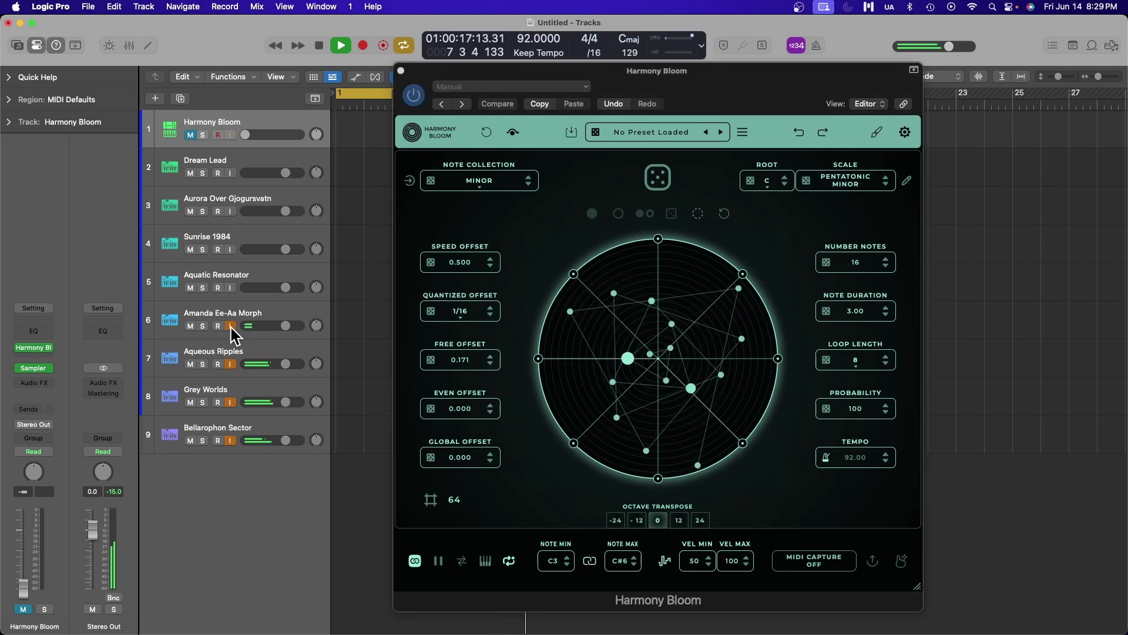
left_click(230, 288)
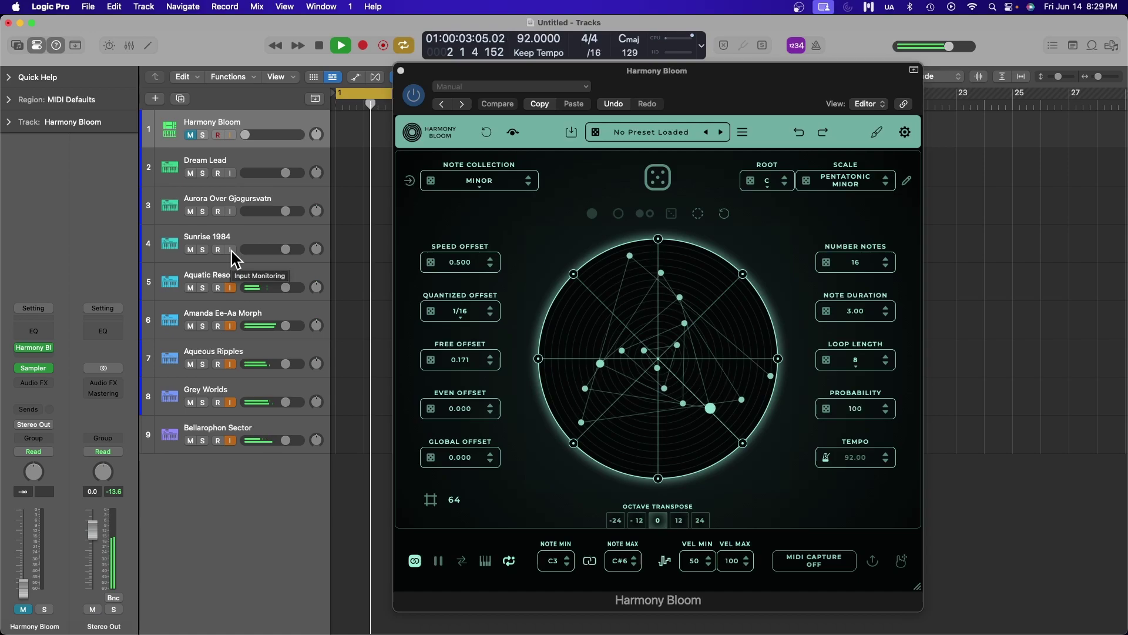
left_click(232, 250)
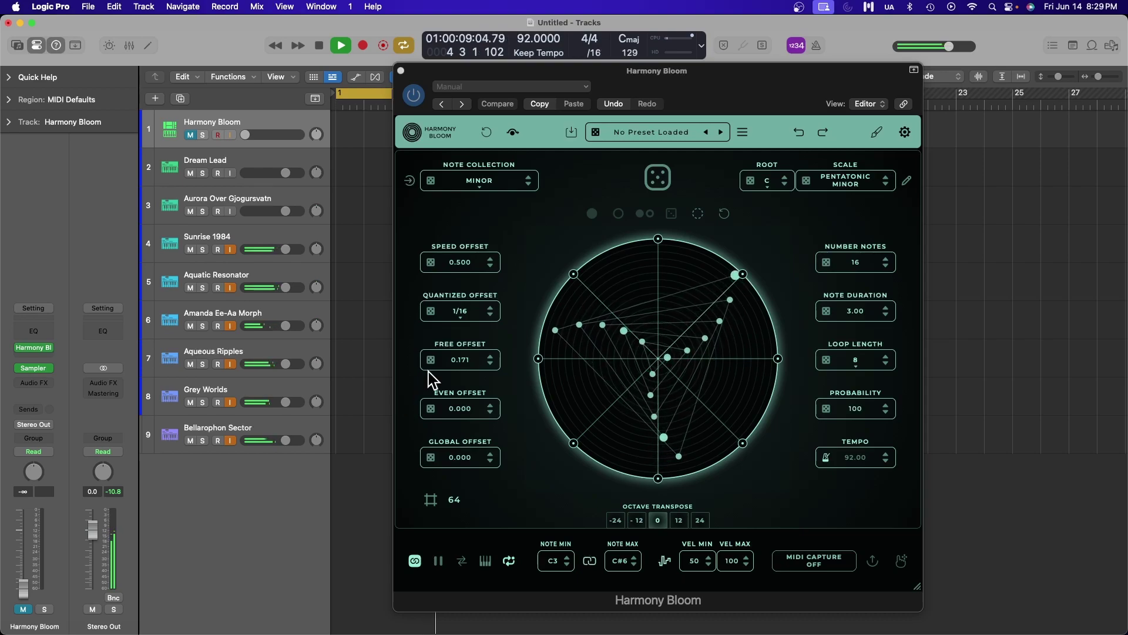
- Set Speed Offset to 0.405, Free Offset to 0.172 and Loop Length to 16, and enable input monitoring on Aurora Over Gjogursvatn and Dream Lead
left_click_drag(456, 355, 457, 363)
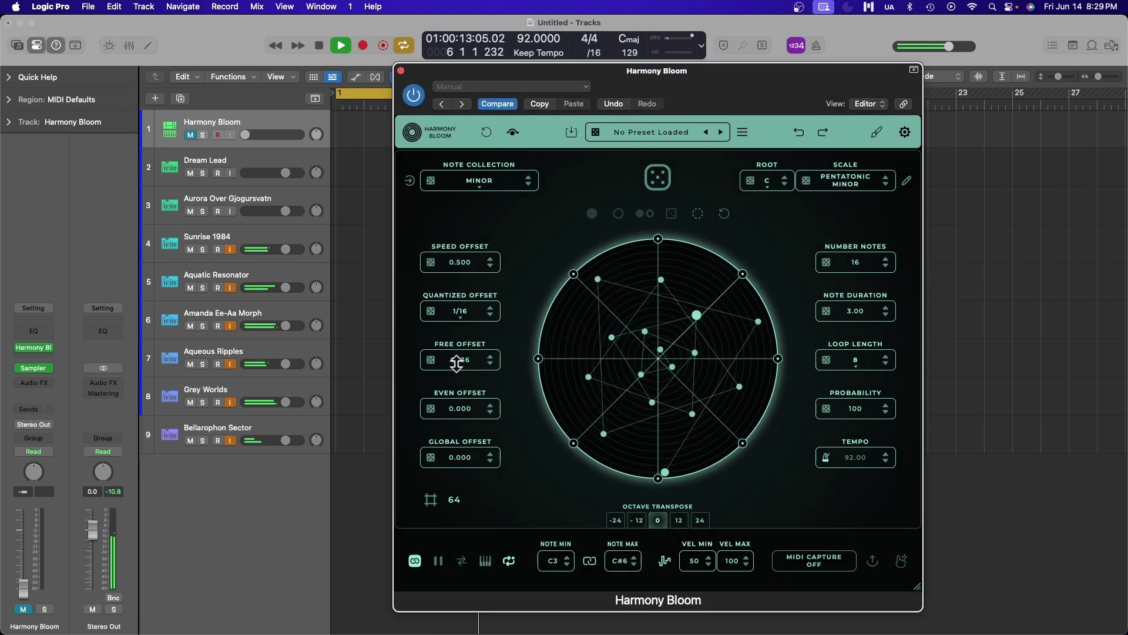
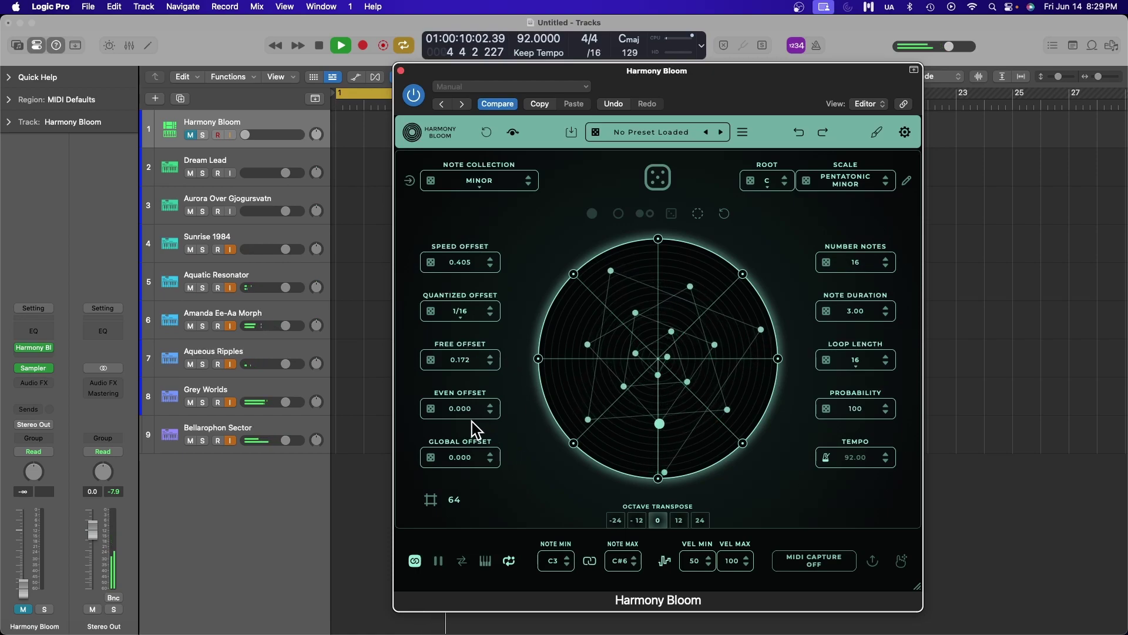
left_click(231, 213)
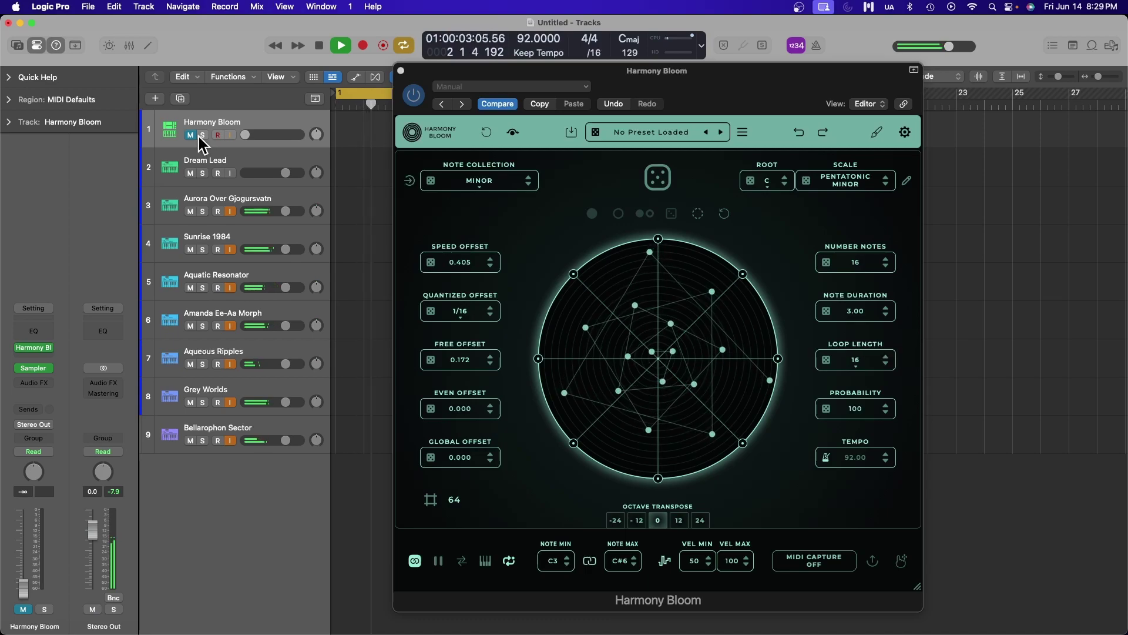
left_click(230, 174)
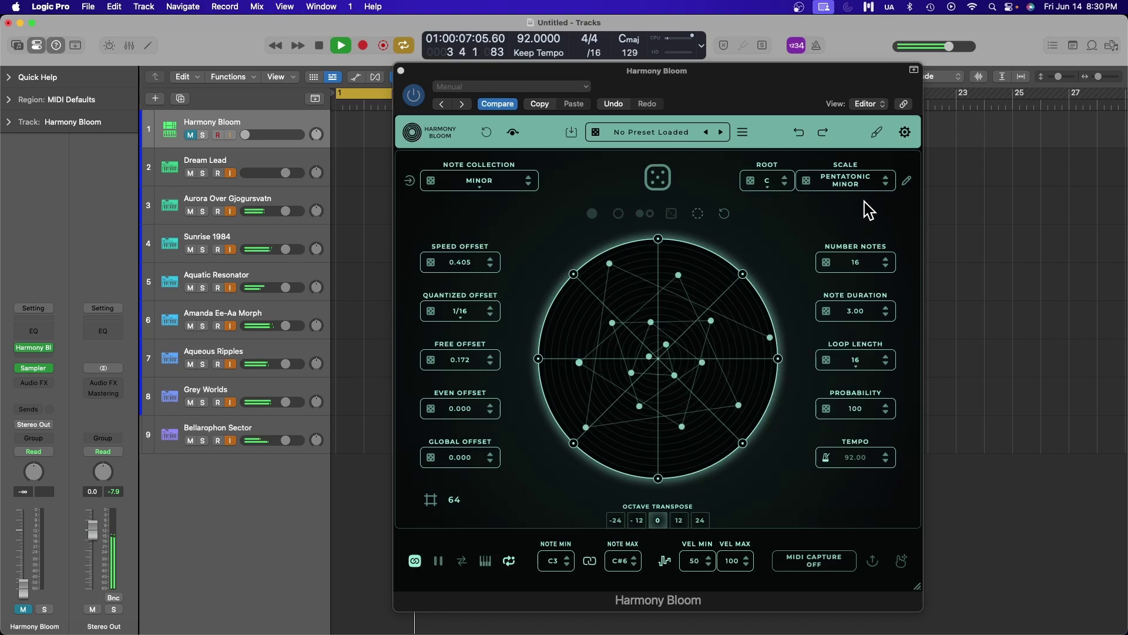
- Set the octave of trigger bars 1 and 7 to -12 in Harmony Bloom's settings and close the settings
left_click(908, 136)
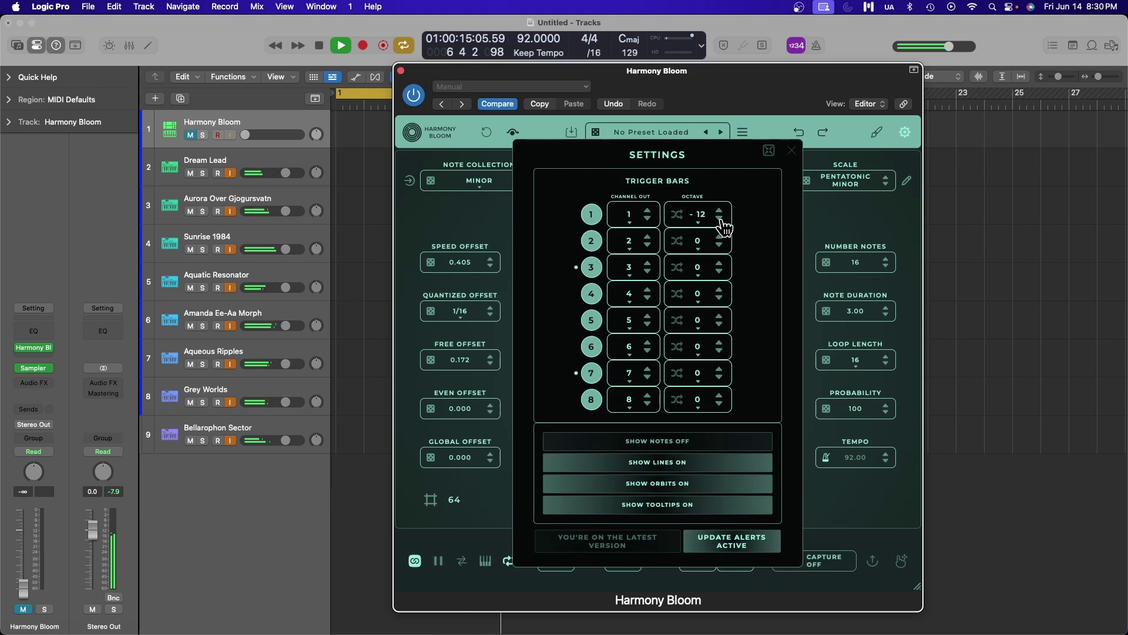
left_click(720, 381)
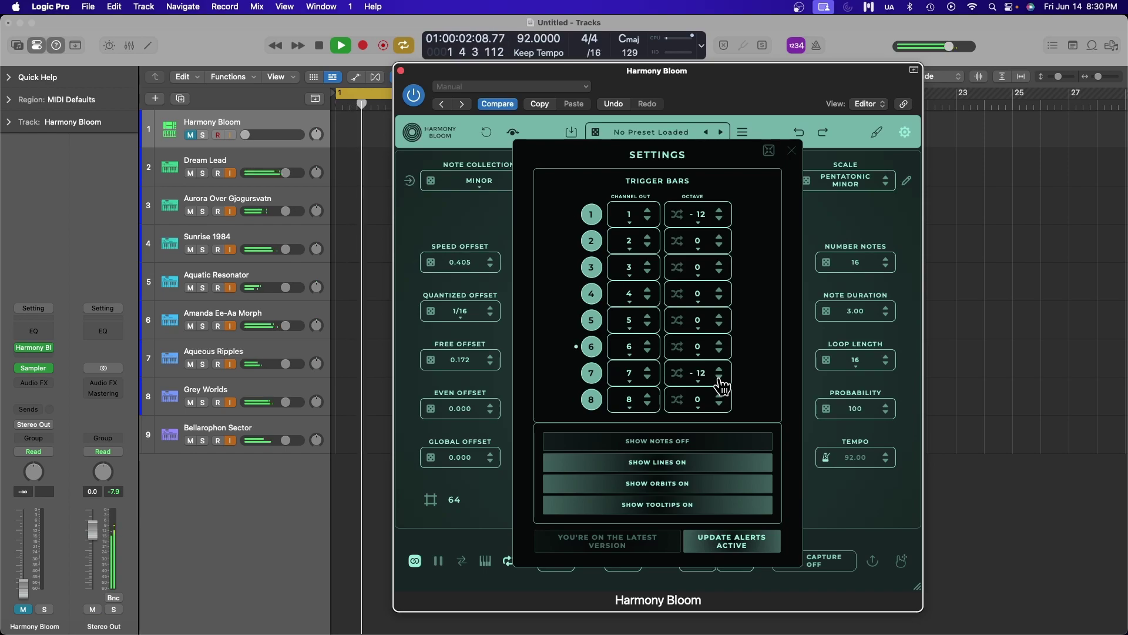
left_click(791, 153)
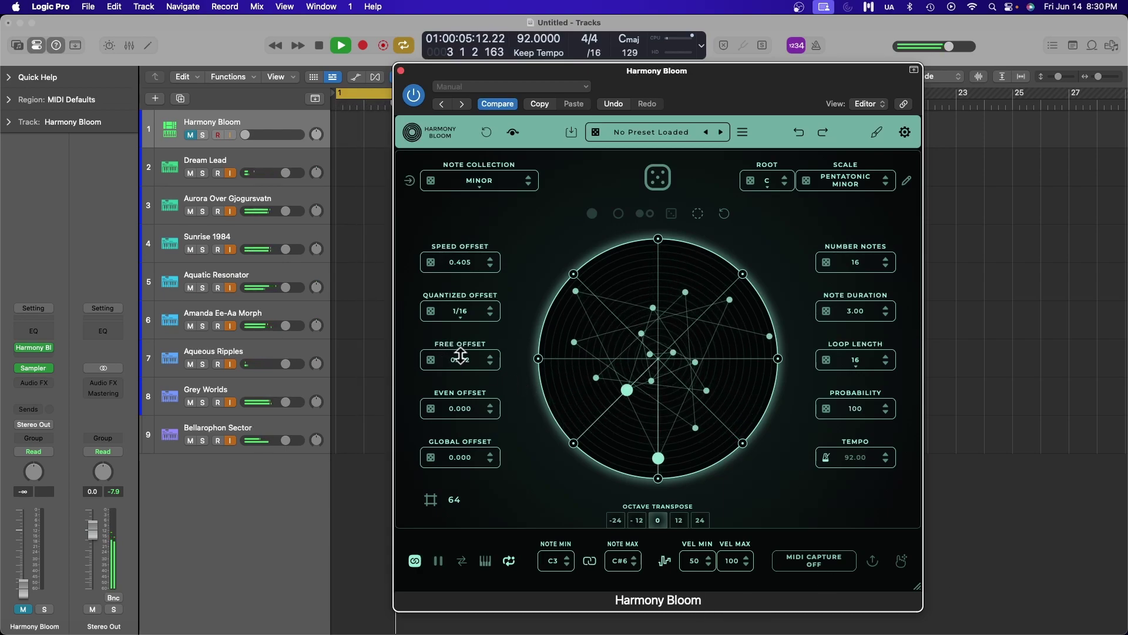
- Set Harmony Bloom's Quantized Offset to 1/8, Free Offset to 0.212, Even Offset to 0.196, Global Offset to 0.637 and Speed Offset to -0.129
left_click(468, 307)
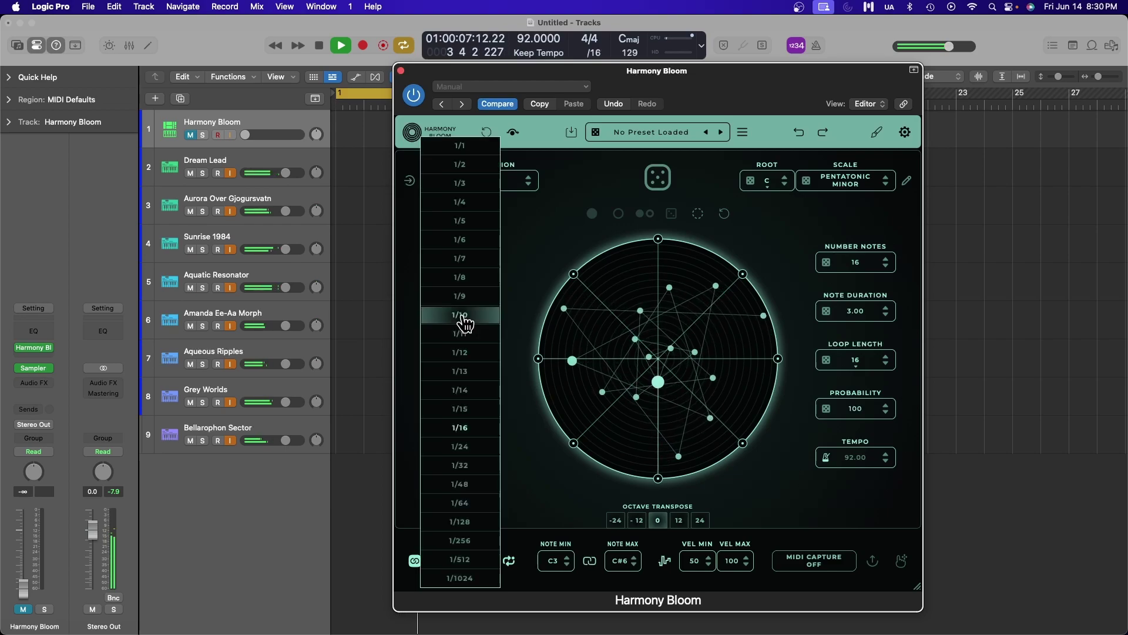
left_click(471, 287)
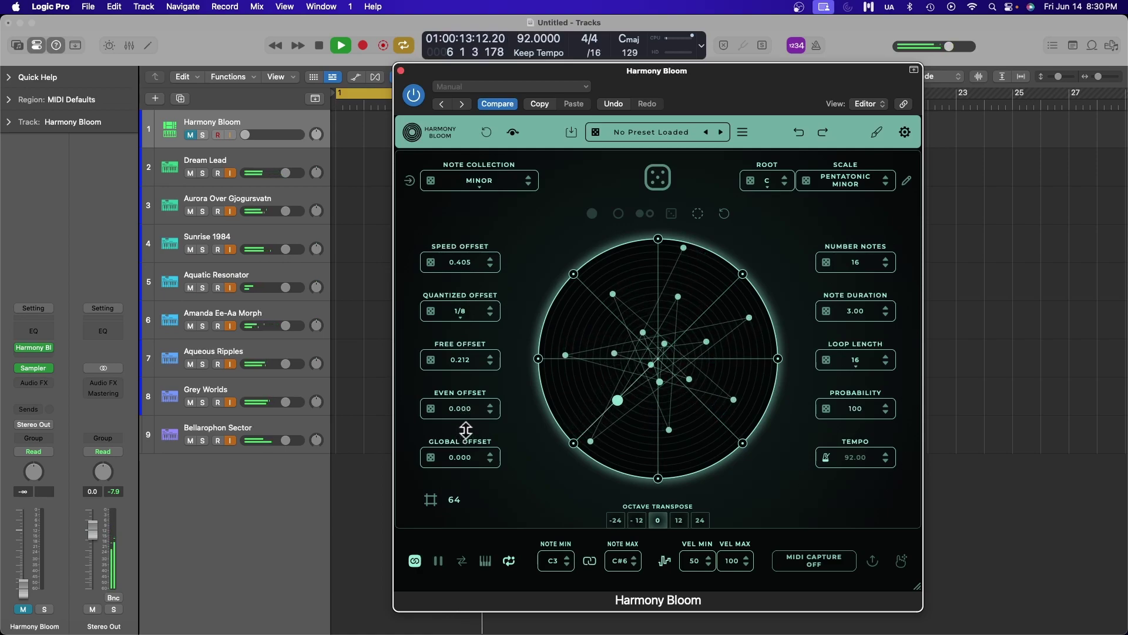
left_click_drag(463, 390, 463, 379)
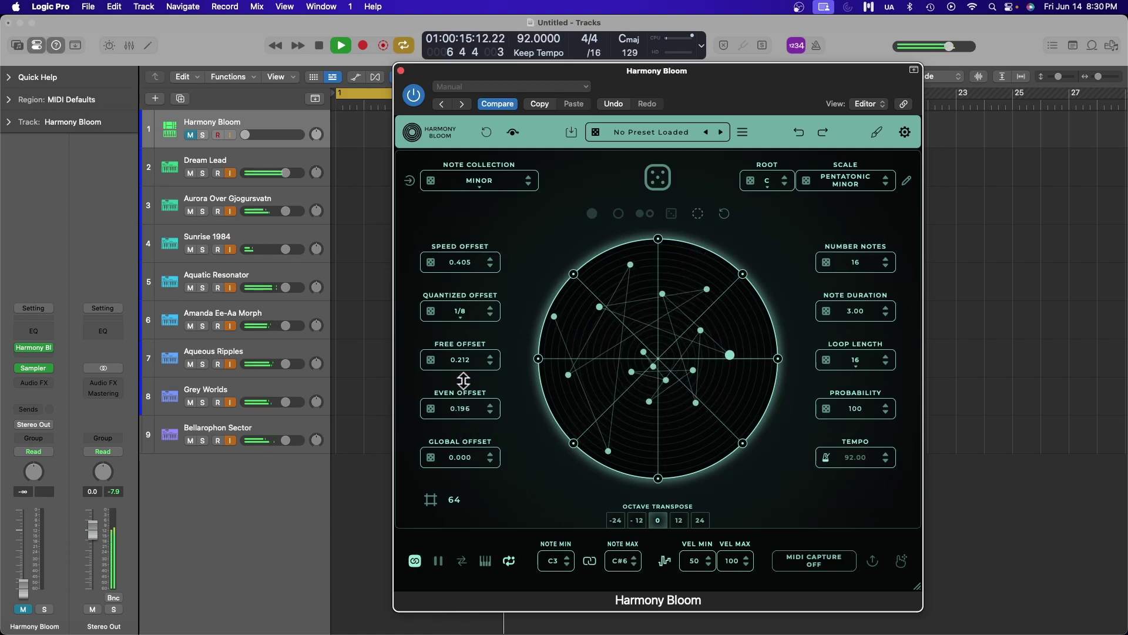
left_click_drag(496, 466, 463, 418)
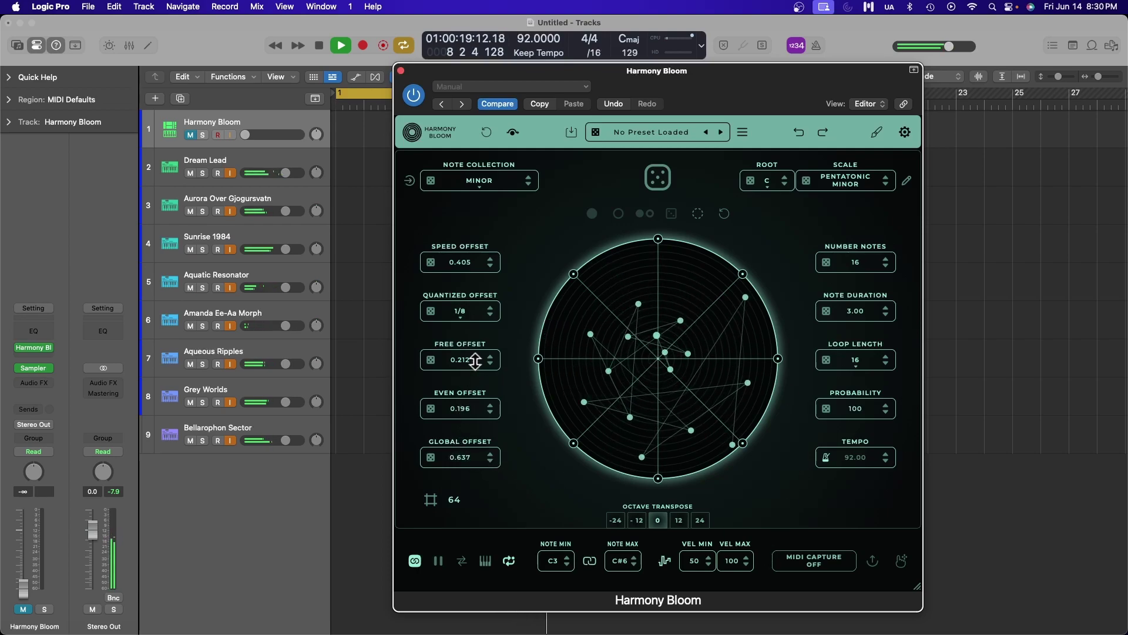
left_click_drag(453, 260, 452, 301)
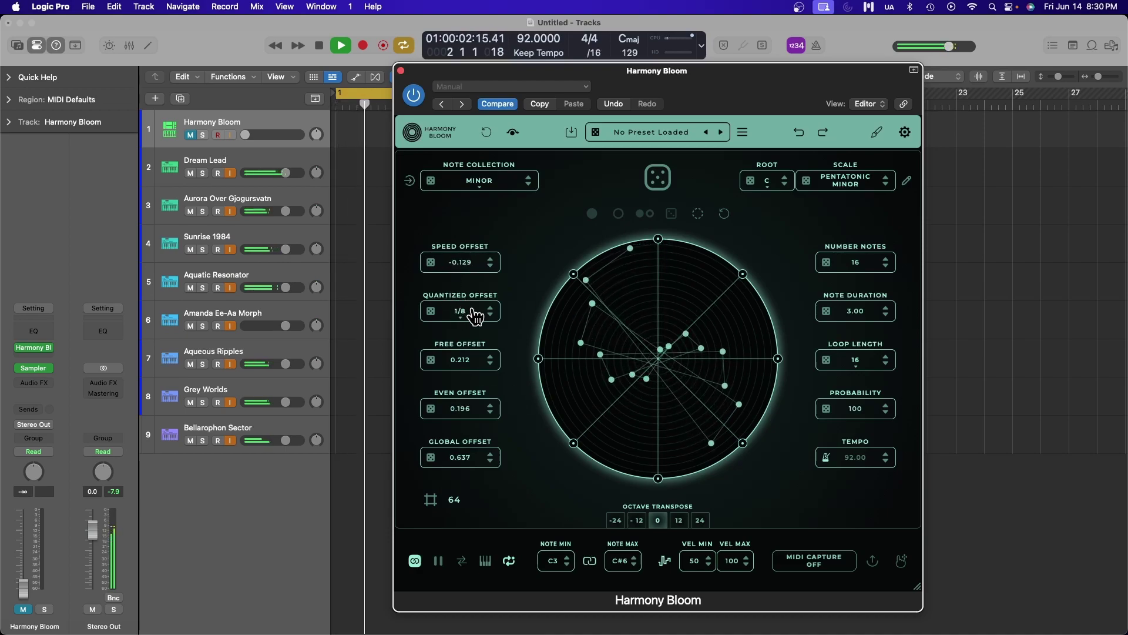